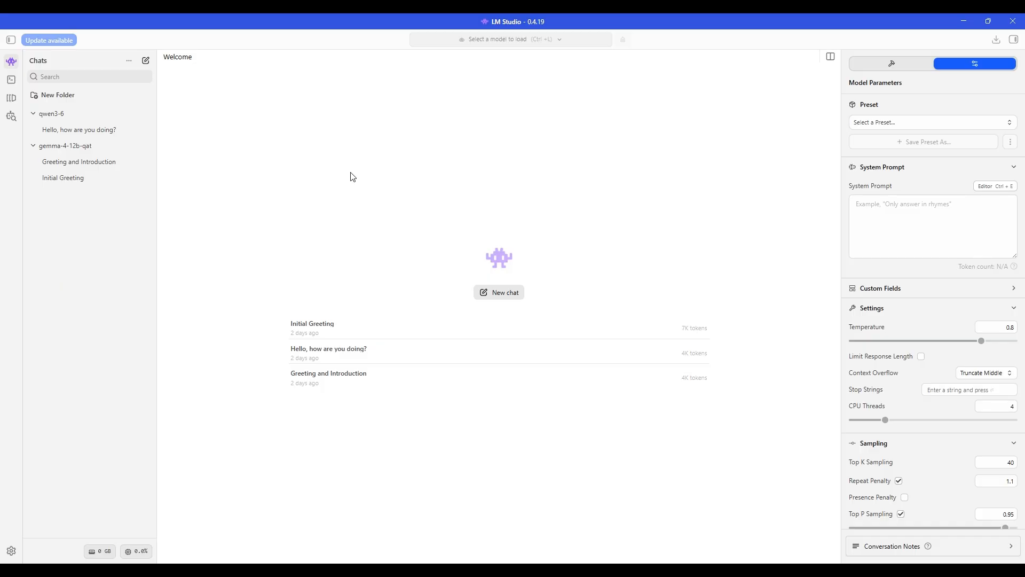
Step: Review the Gemma 4 12B QAT details in the model search, and load that model from the local models
click(12, 116)
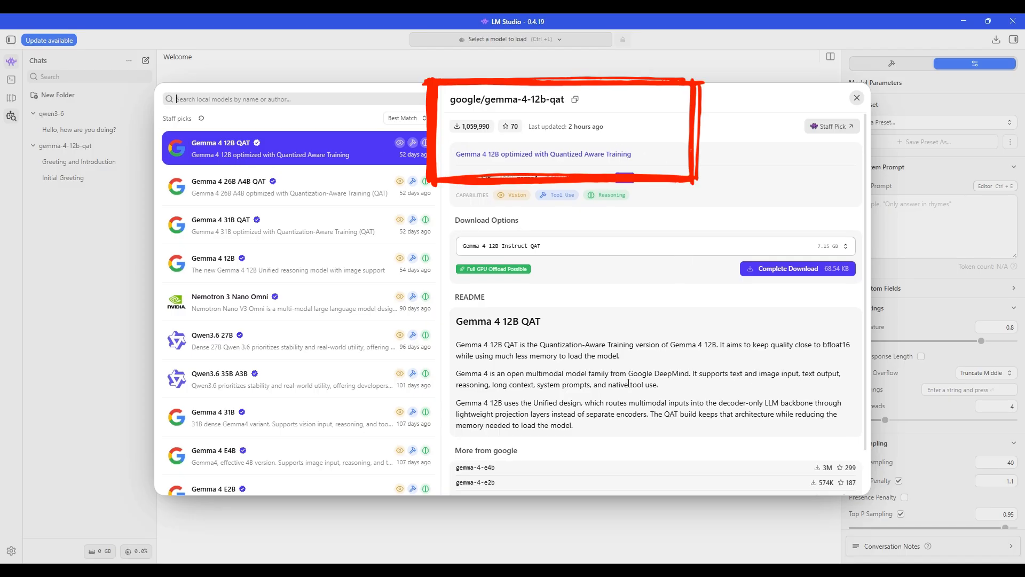
scroll(681, 293, down, 1)
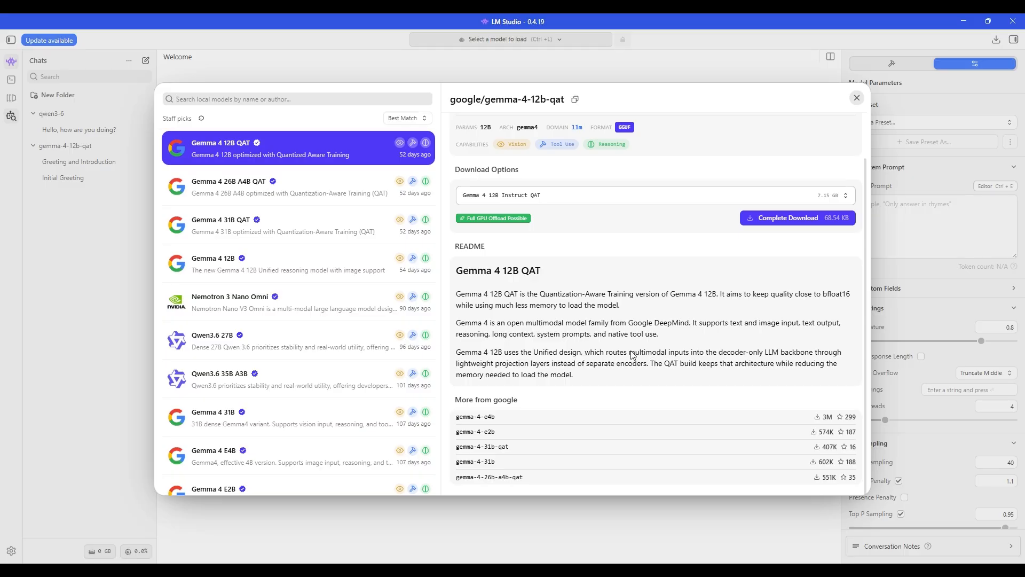
click(856, 97)
click(414, 48)
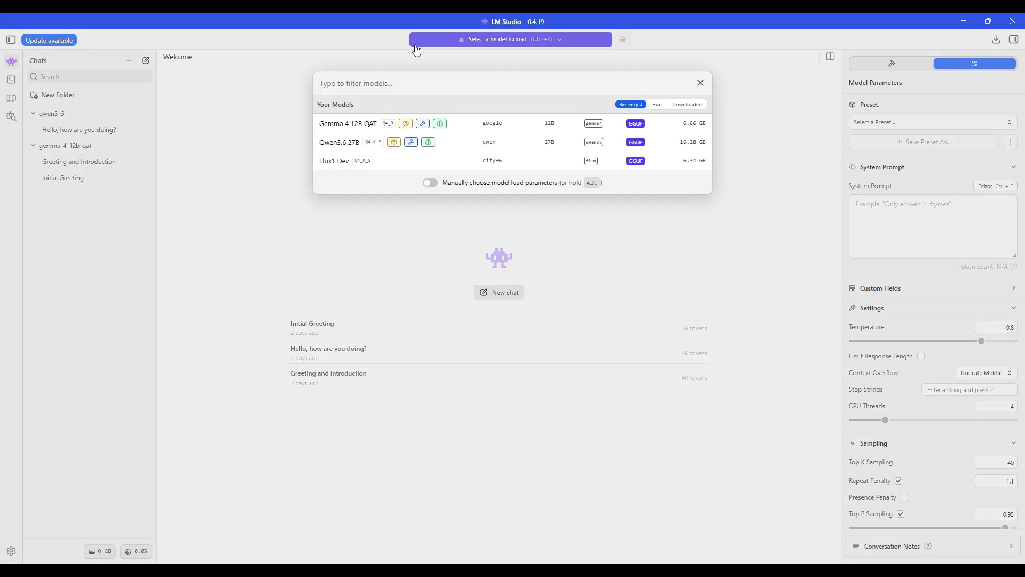
click(353, 126)
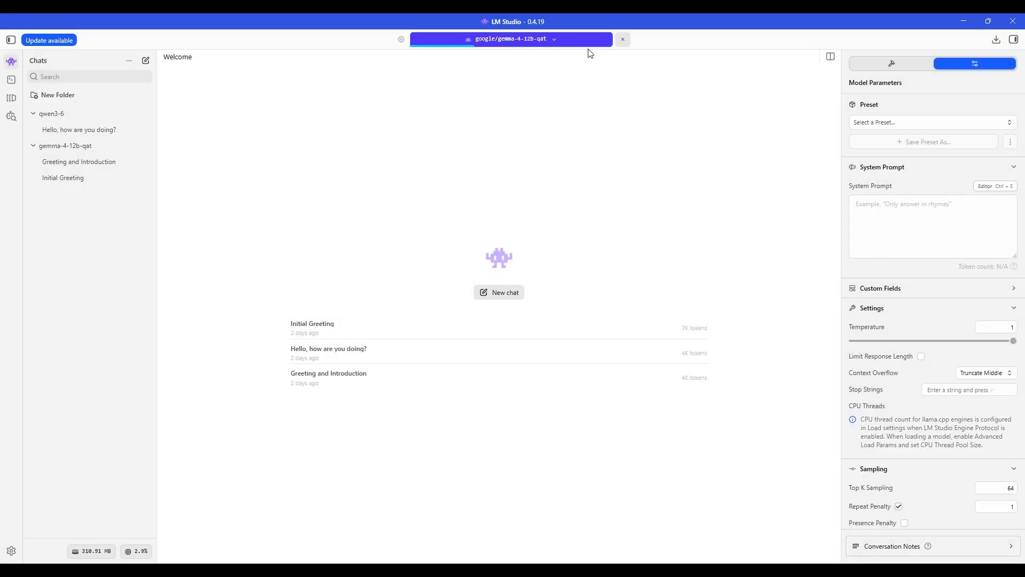
Step: Switch to Task Manager and show the system memory usage on its performance page
right_click(810, 569)
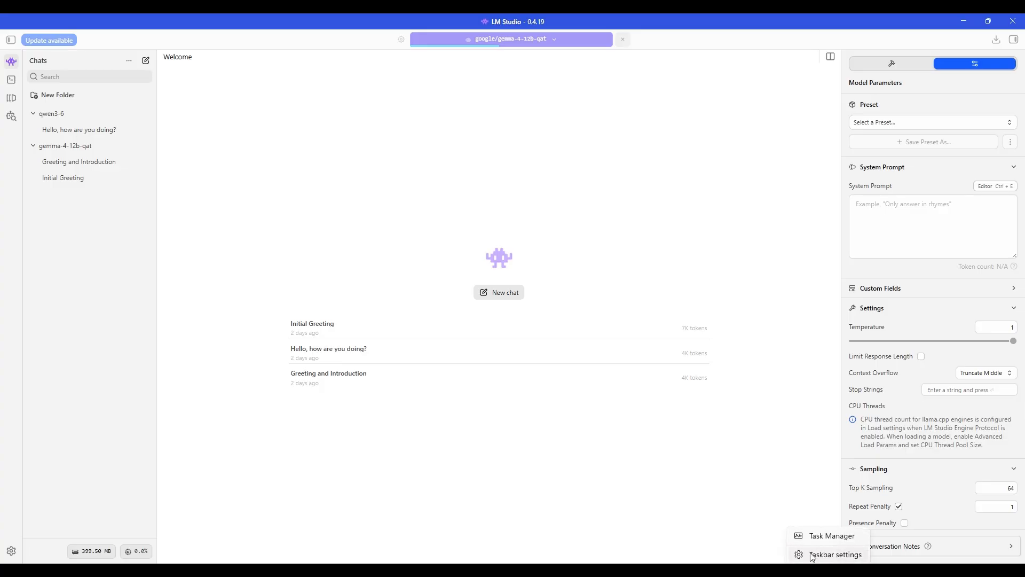
click(817, 536)
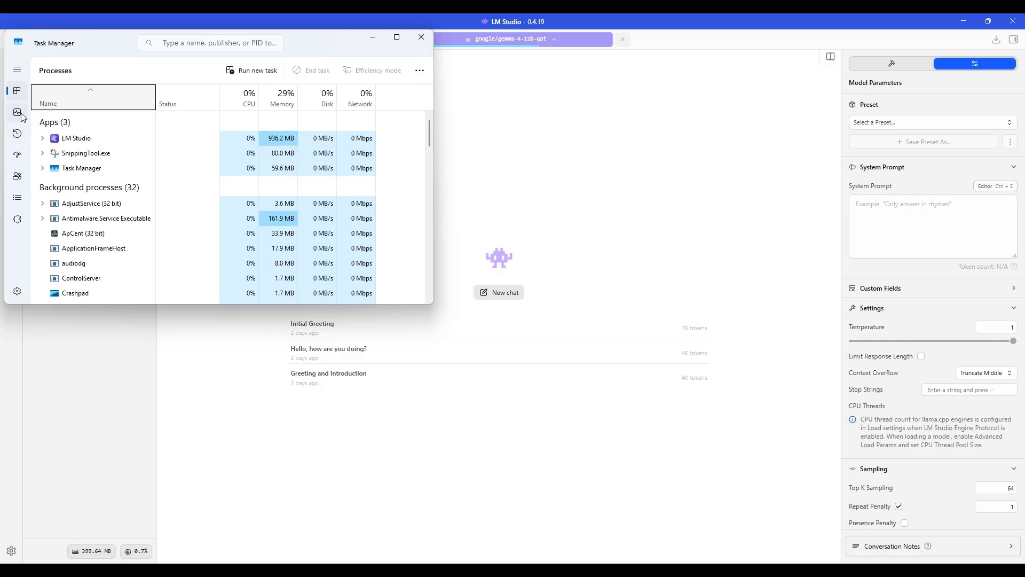
click(21, 115)
mouse_move(114, 27)
mouse_down()
mouse_move(236, 107)
mouse_move(120, 31)
mouse_up()
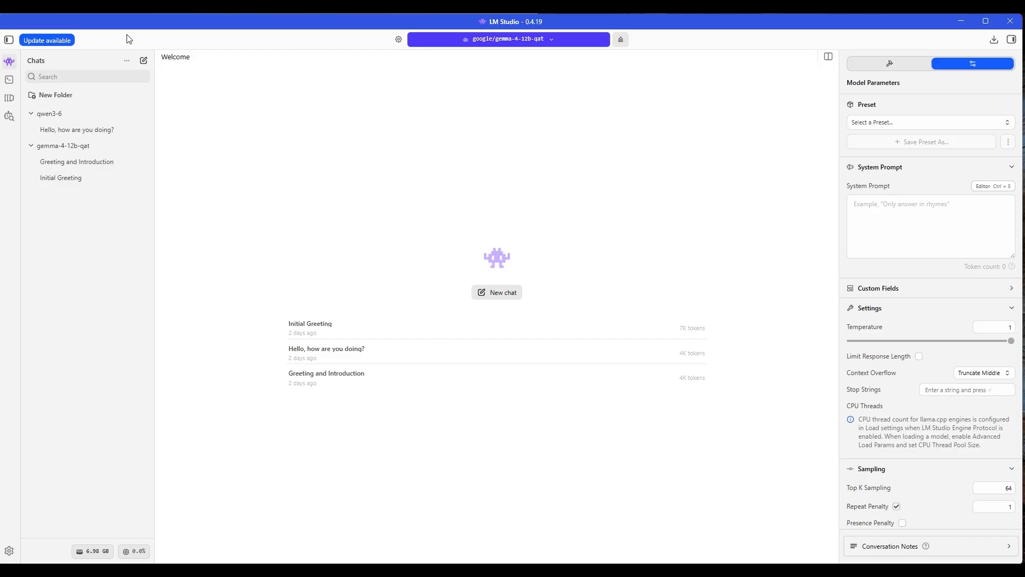
click(982, 24)
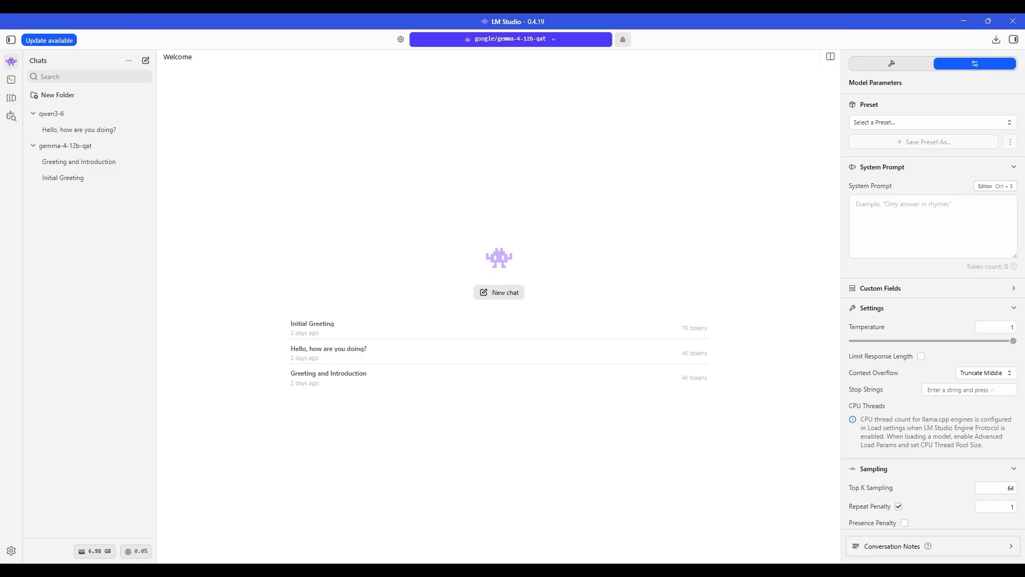
click(80, 136)
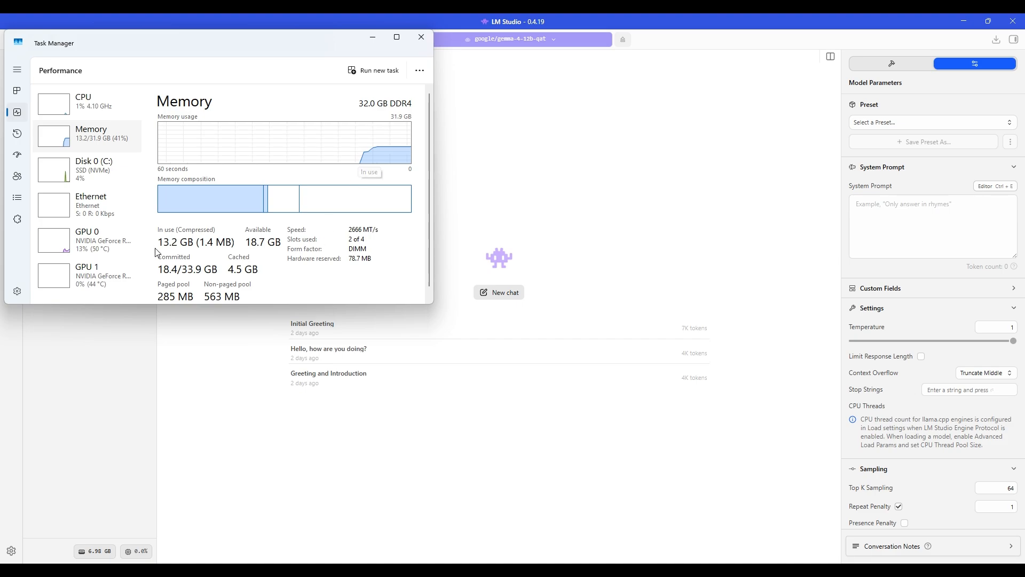
Step: Compare the dedicated and shared memory usage of GPU 0 and GPU 1 in Task Manager
click(98, 245)
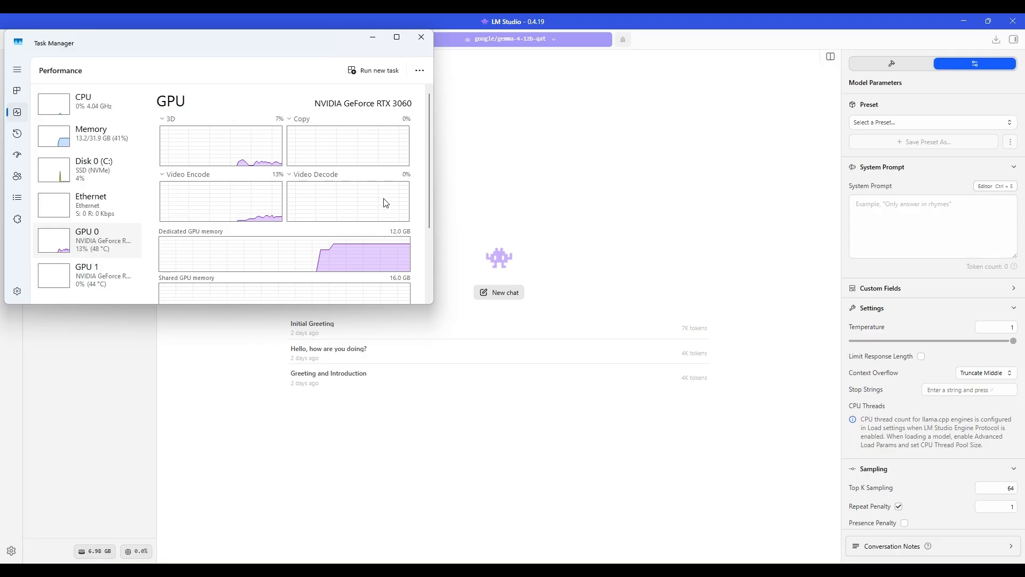
scroll(361, 160, down, 3)
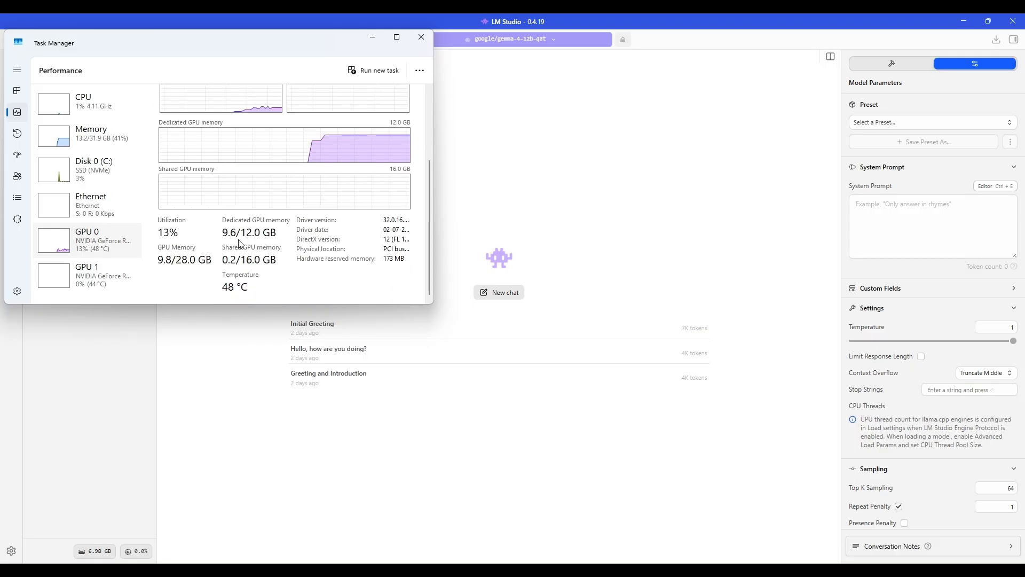
click(64, 284)
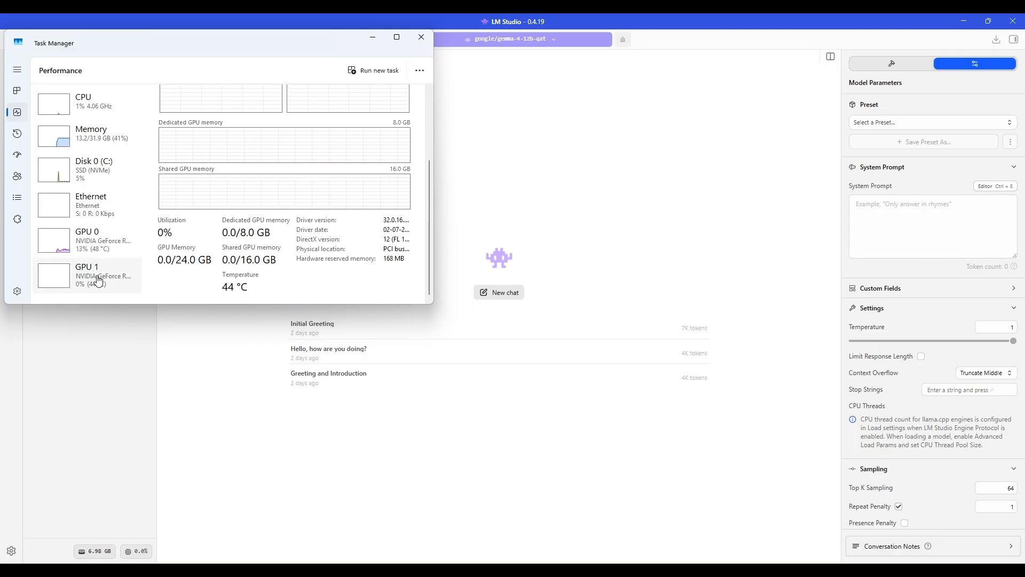
click(63, 245)
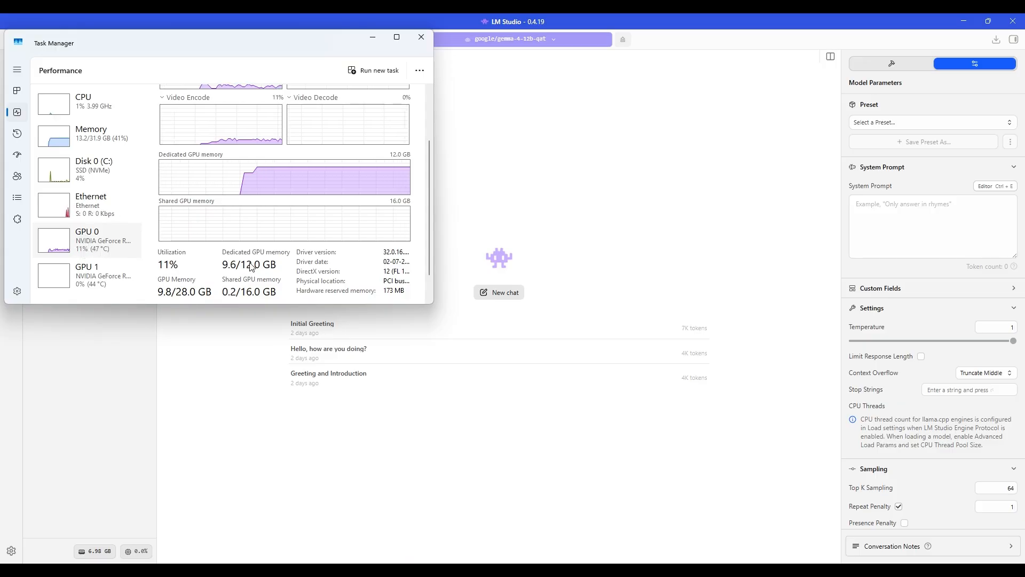
Step: Reposition Task Manager, check GPU 0's memory and temperature figures, and close it
mouse_move(177, 19)
mouse_down()
mouse_move(207, 48)
mouse_move(177, 24)
mouse_move(184, 33)
mouse_up()
key(alt+Tab)
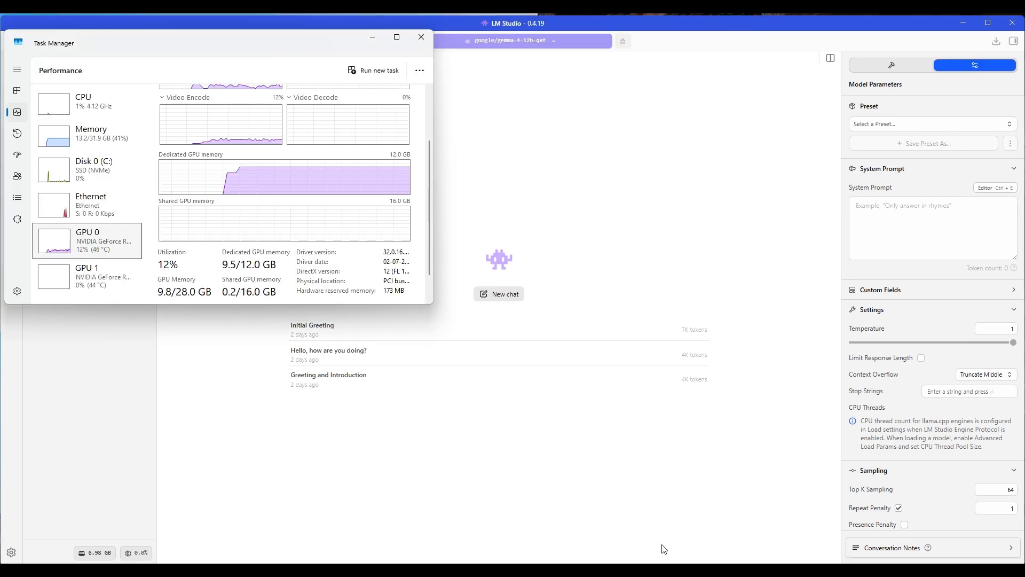
drag(288, 31, 372, 114)
scroll(372, 283, down, 2)
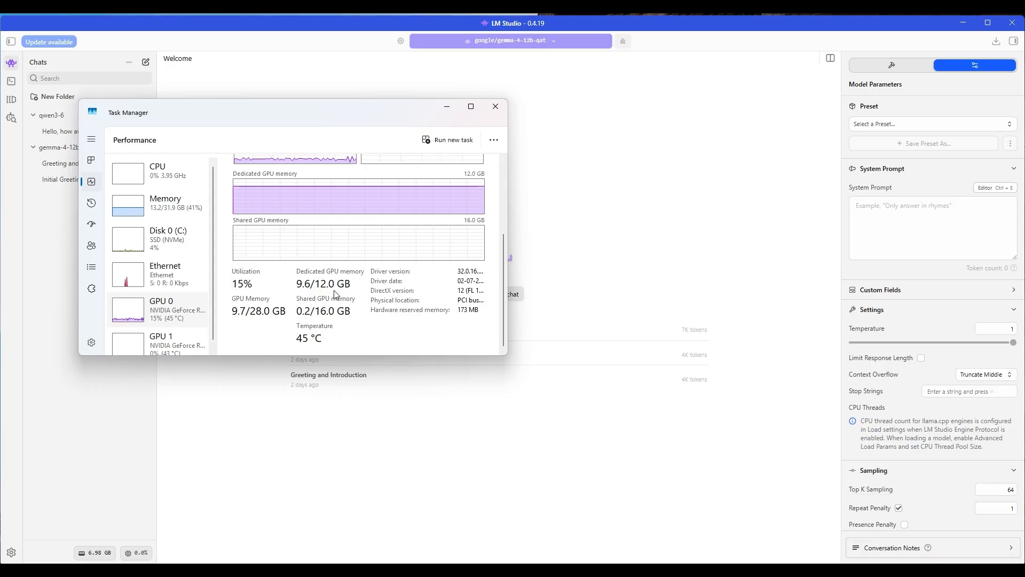
click(497, 109)
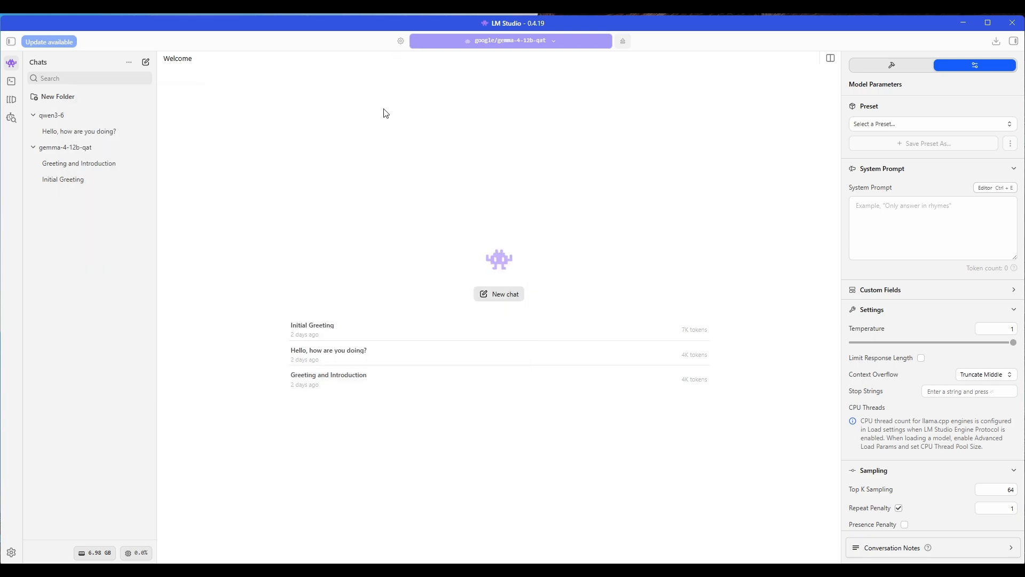
Step: In the load settings of gemma-4-12b-qat, try GPU Offload at 32 and 0 layers, and set it to 48
click(400, 41)
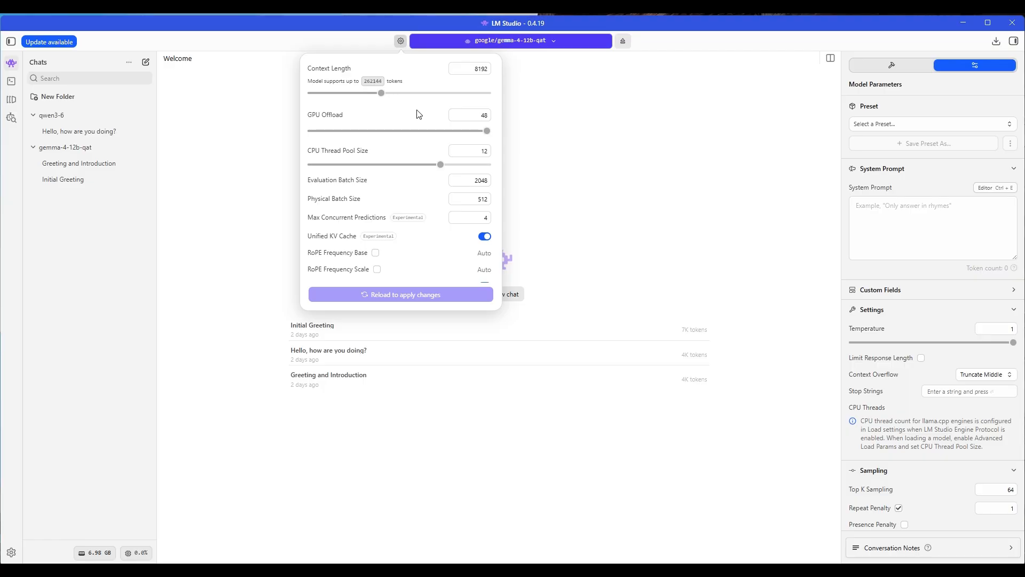
drag(487, 131, 428, 138)
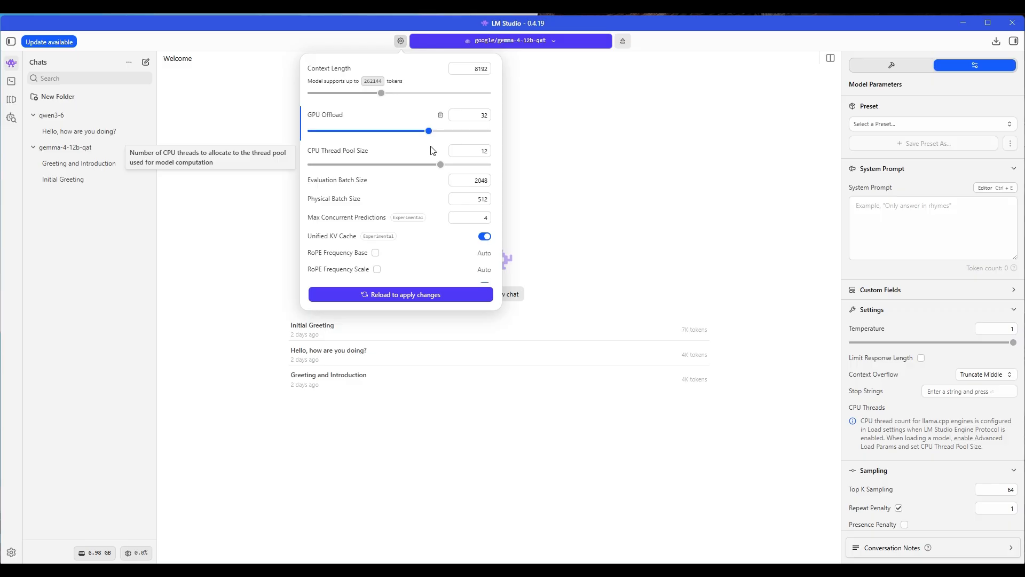
drag(428, 130, 304, 133)
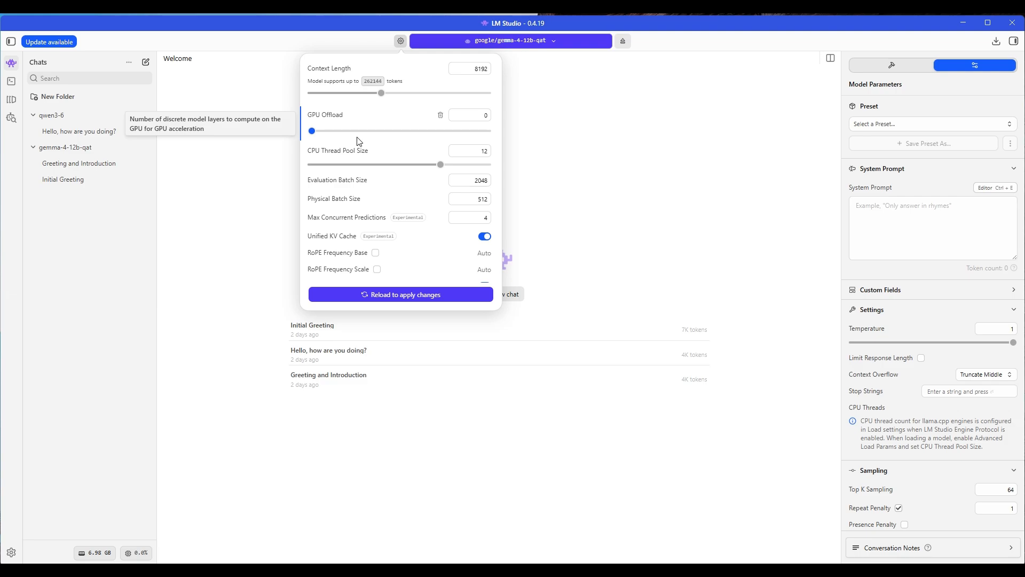
drag(310, 131, 495, 130)
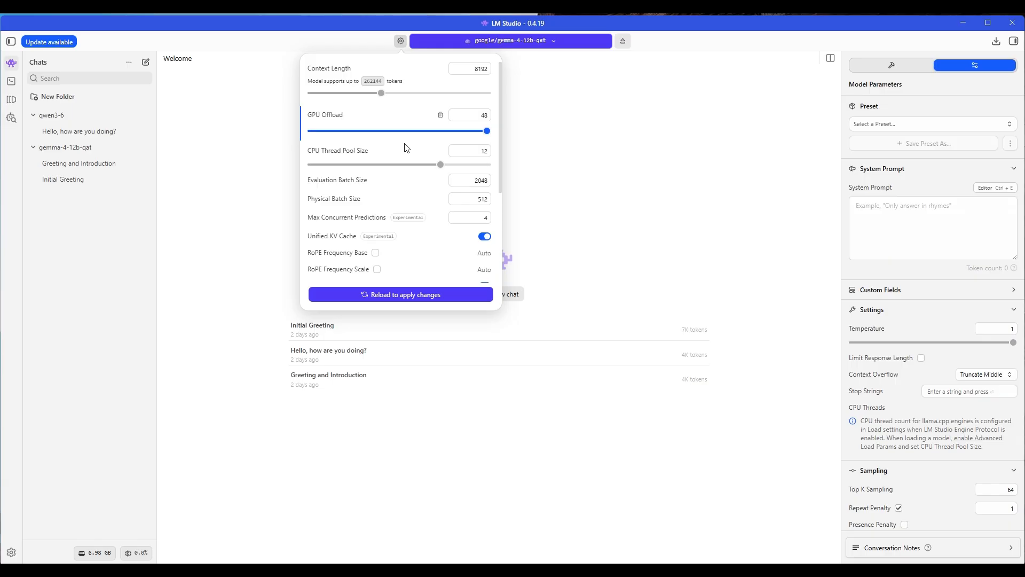
Step: Examine the model's other load settings, including speculative decoding, KV cache offload and evaluation batch size
scroll(414, 166, down, 3)
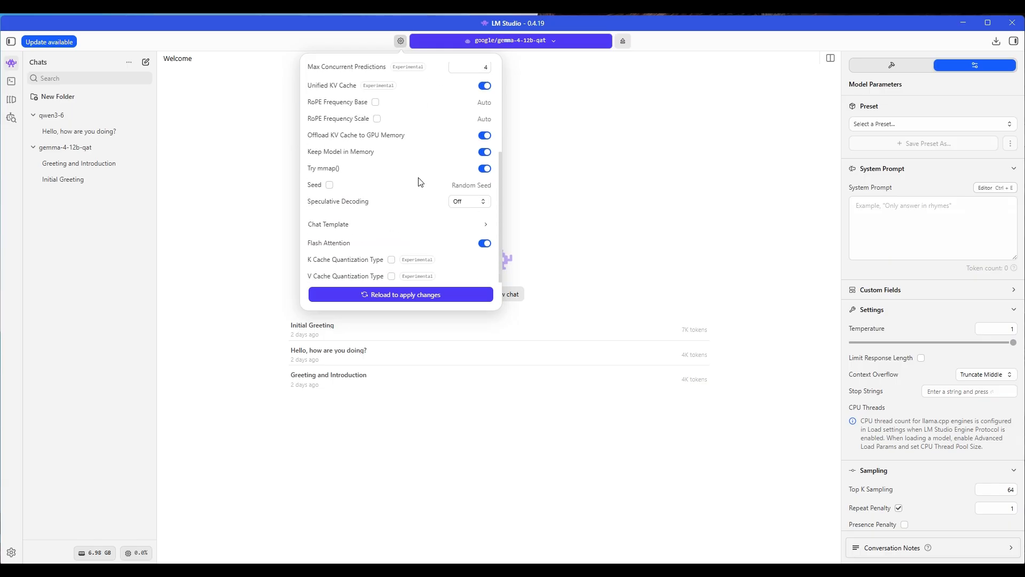
mouse_move(325, 247)
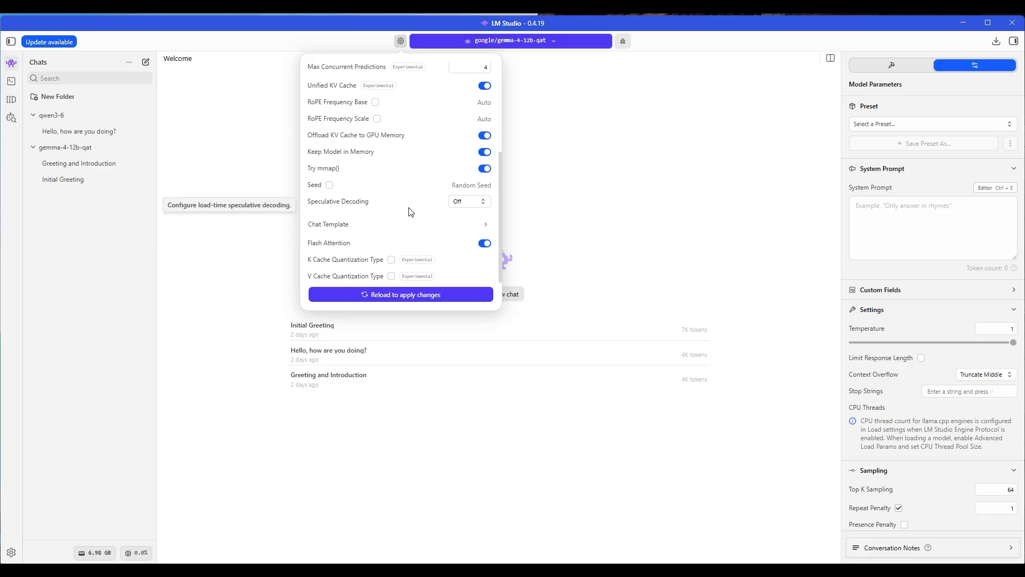
scroll(409, 208, up, 5)
scroll(409, 208, down, 5)
scroll(396, 206, up, 2)
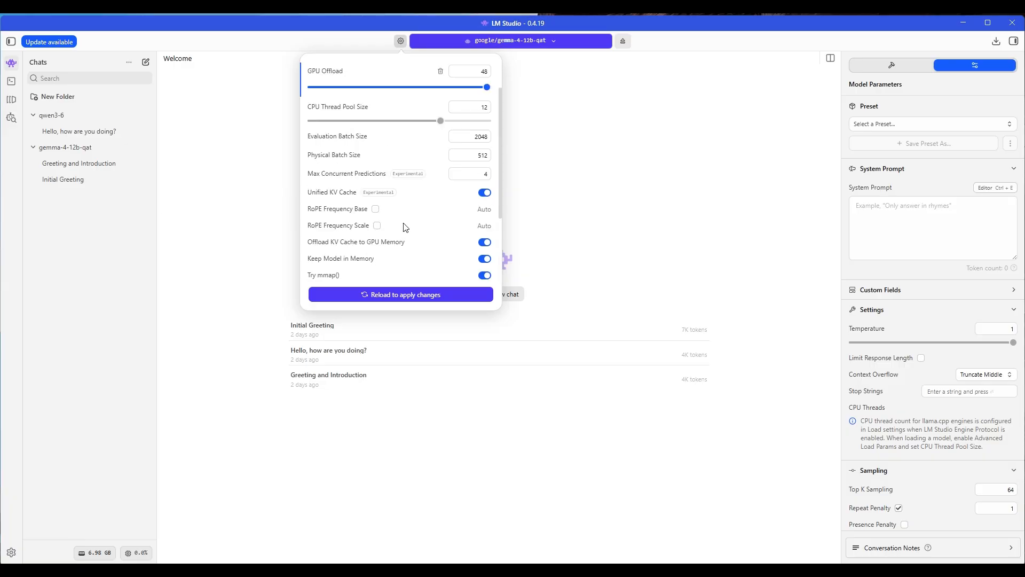
scroll(395, 161, up, 1)
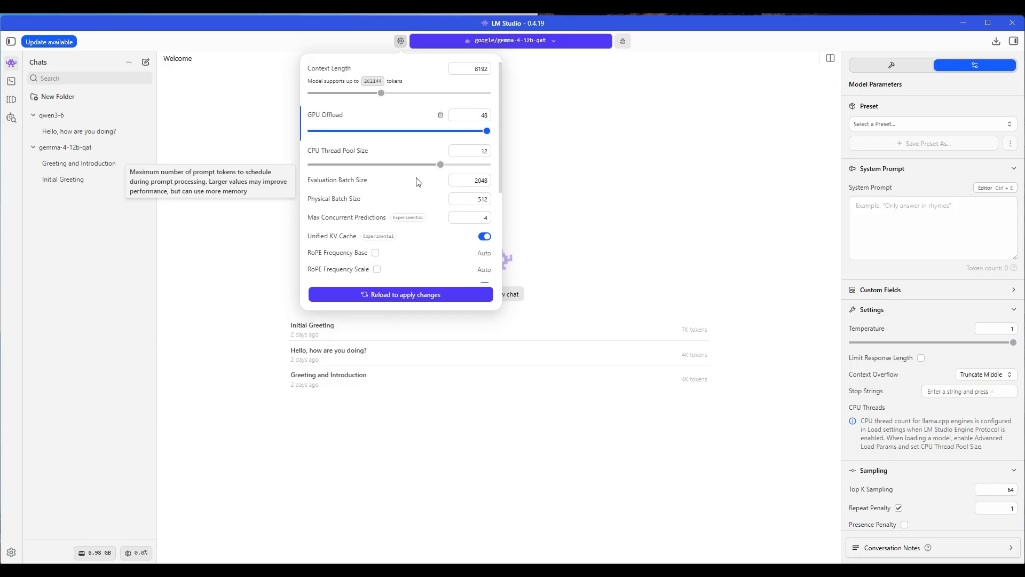
scroll(402, 188, down, 3)
scroll(405, 183, up, 3)
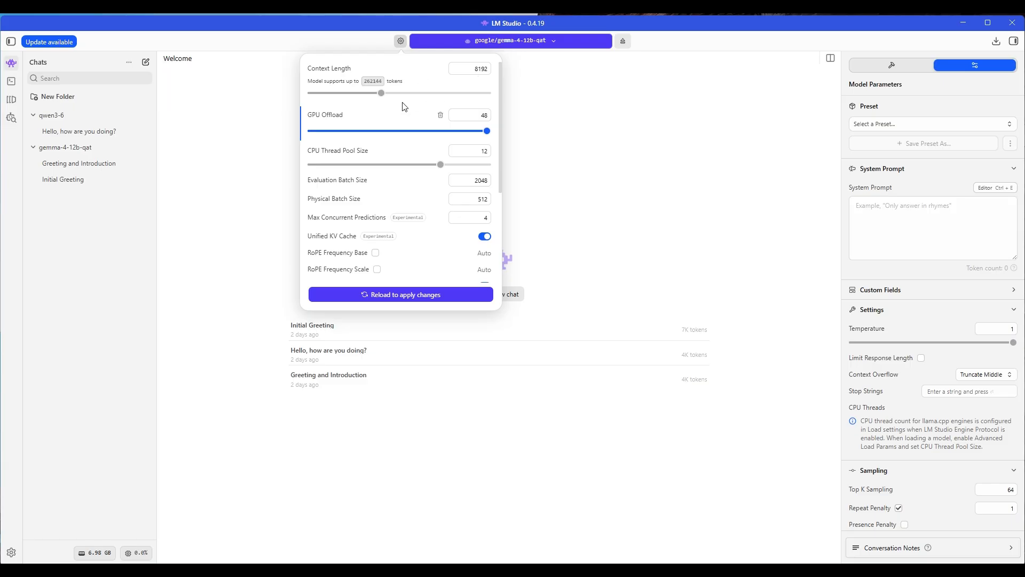
Step: Try the maximum Context Length of 262144 tokens, and set the Context Length to 8000
drag(381, 89, 507, 92)
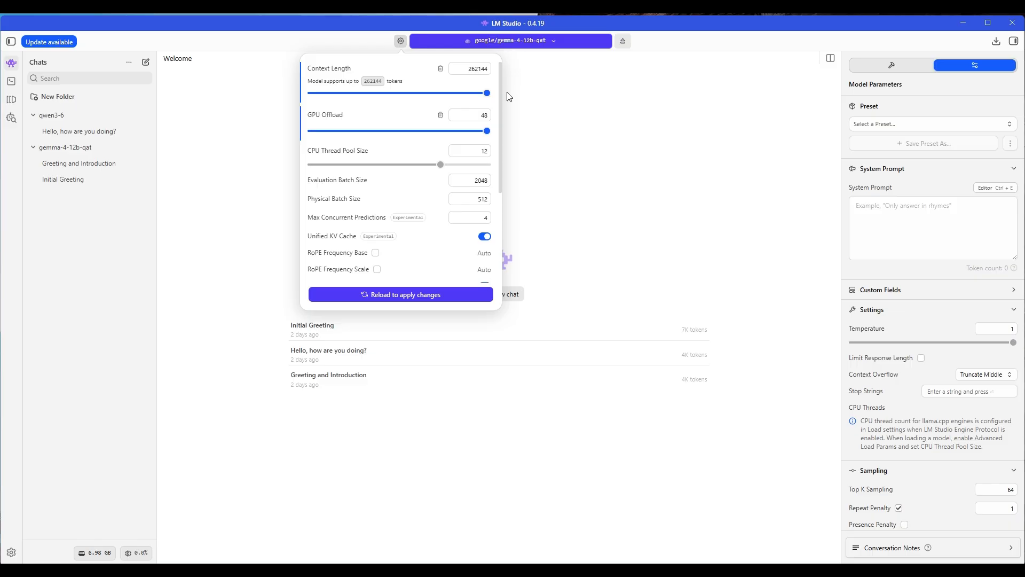
click(383, 92)
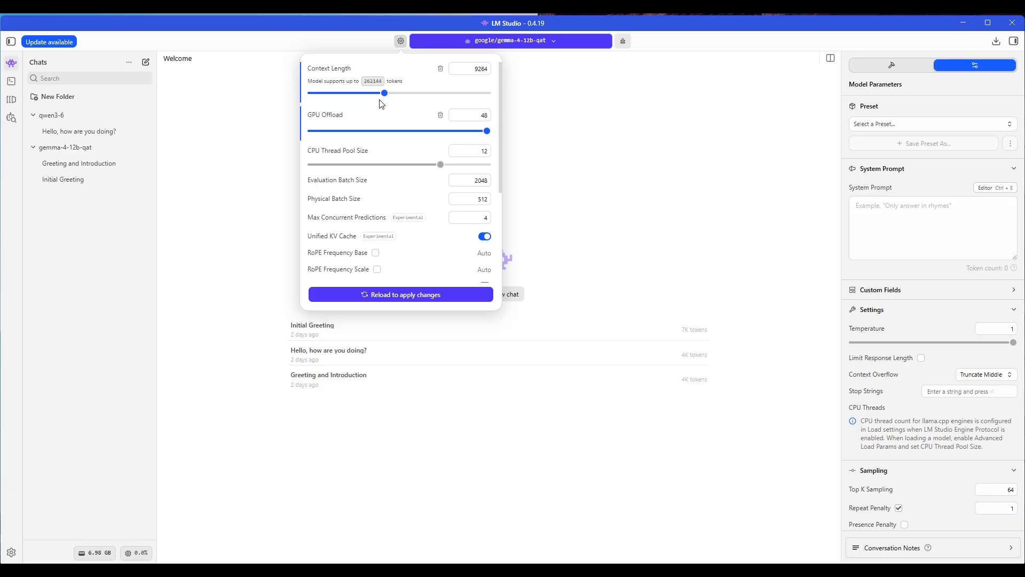
double_click(482, 69)
text(8000)
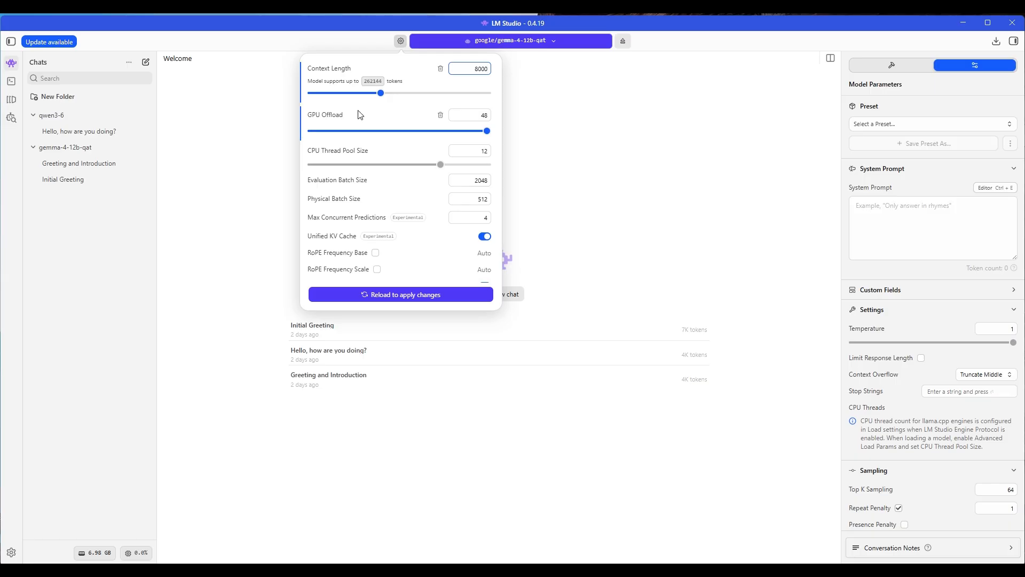
Step: Review the load settings from Context Length and GPU Offload through Flash Attention and cache quantization
mouse_move(352, 120)
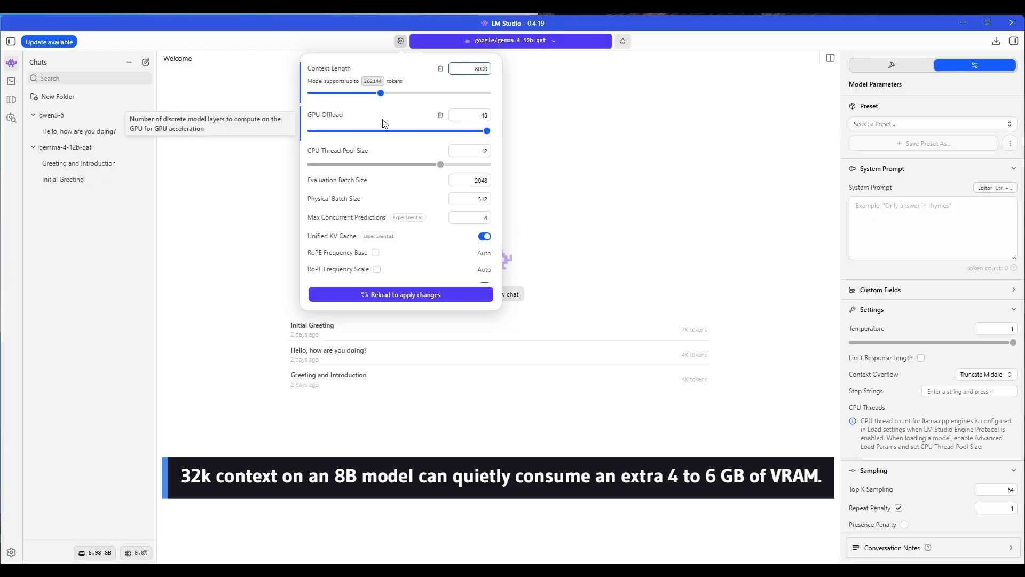
scroll(378, 203, down, 3)
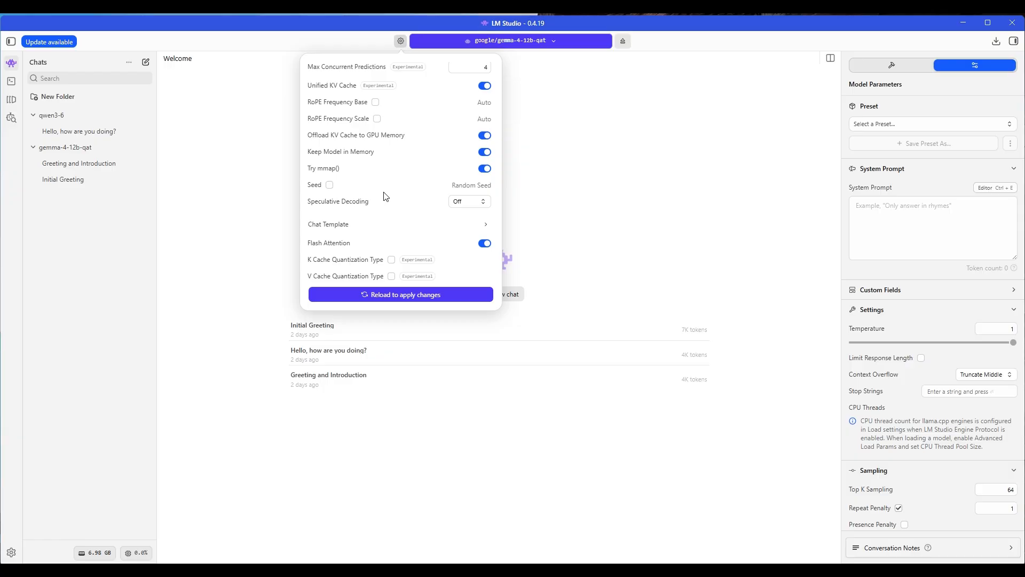
scroll(385, 197, up, 3)
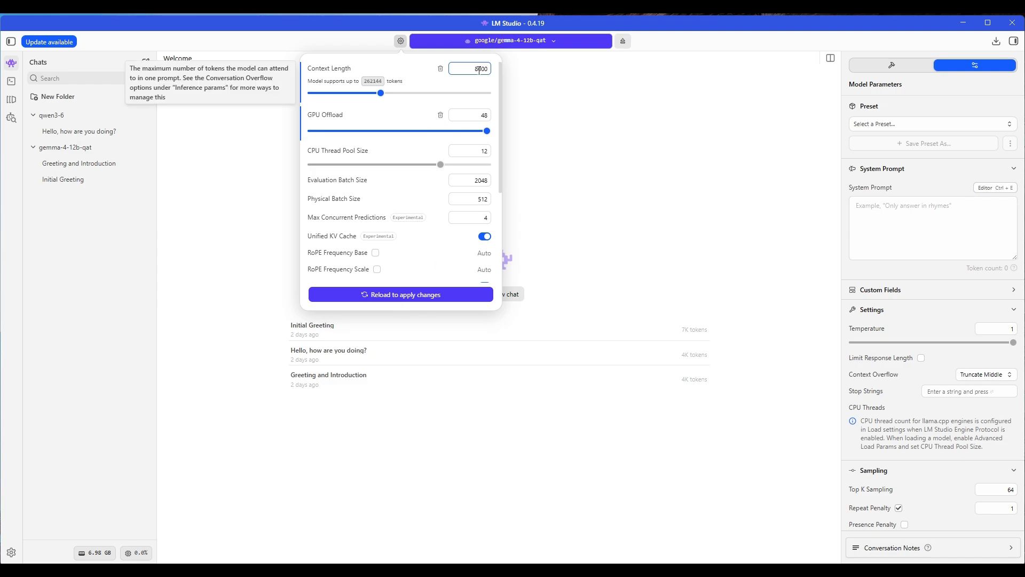
scroll(428, 222, down, 2)
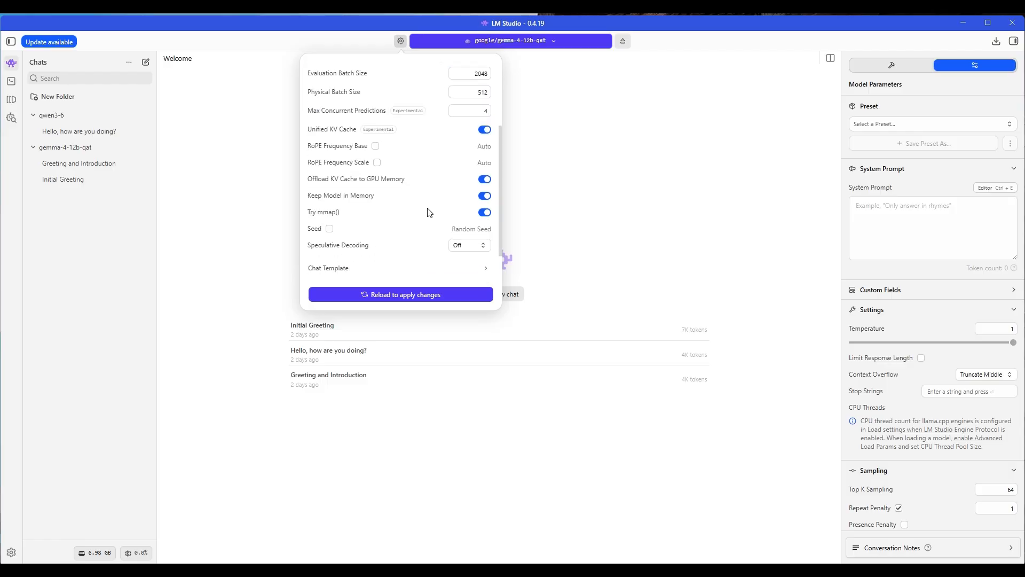
scroll(421, 203, down, 1)
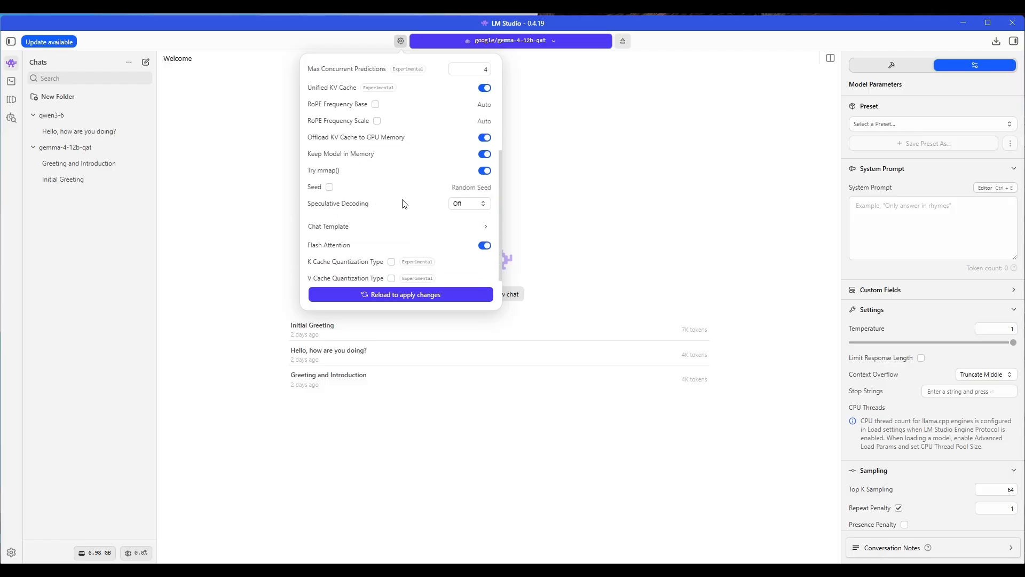
scroll(412, 208, up, 3)
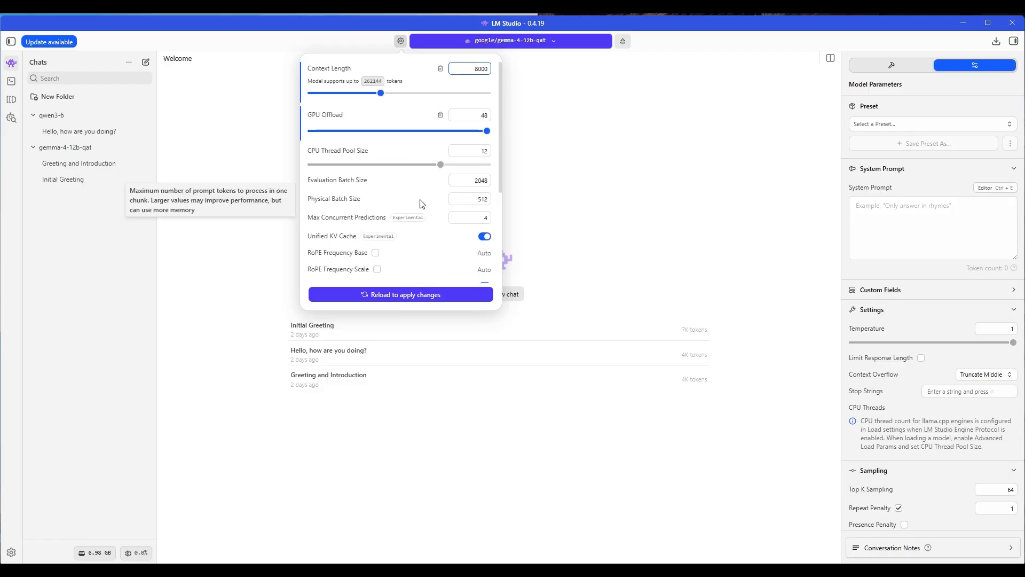
scroll(418, 201, down, 3)
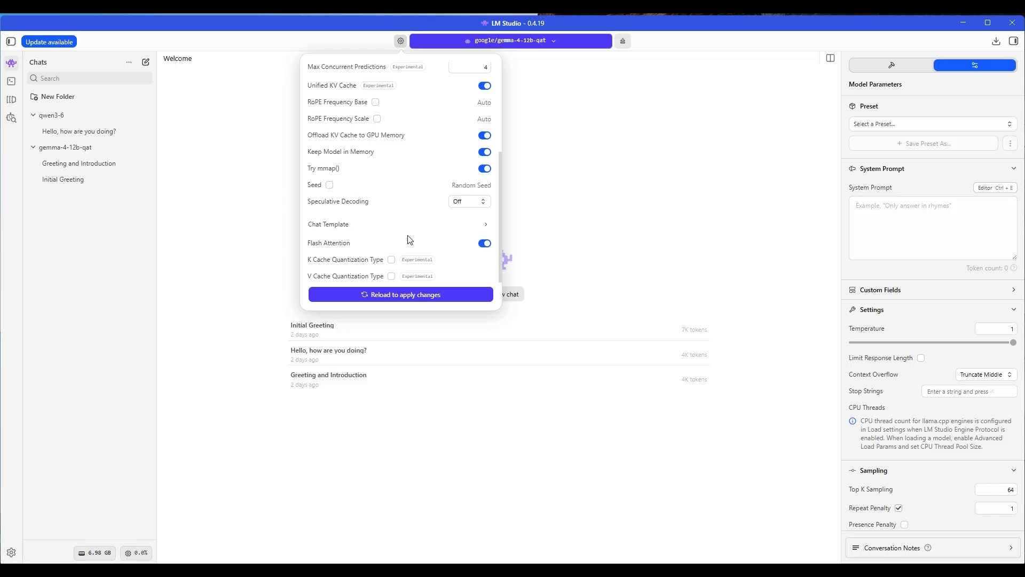
Step: Reload gemma-4-12b-qat with the changed load settings
click(397, 296)
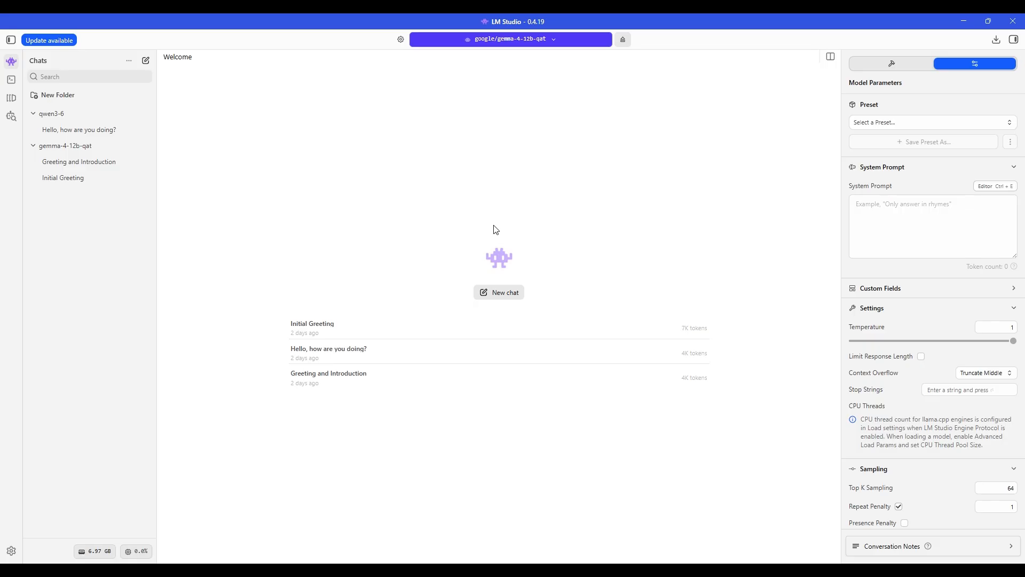
Step: Review the Hardware settings for memory capacity, detected GPUs, KV cache offload and model loading guardrails, and close the settings
click(11, 550)
click(305, 293)
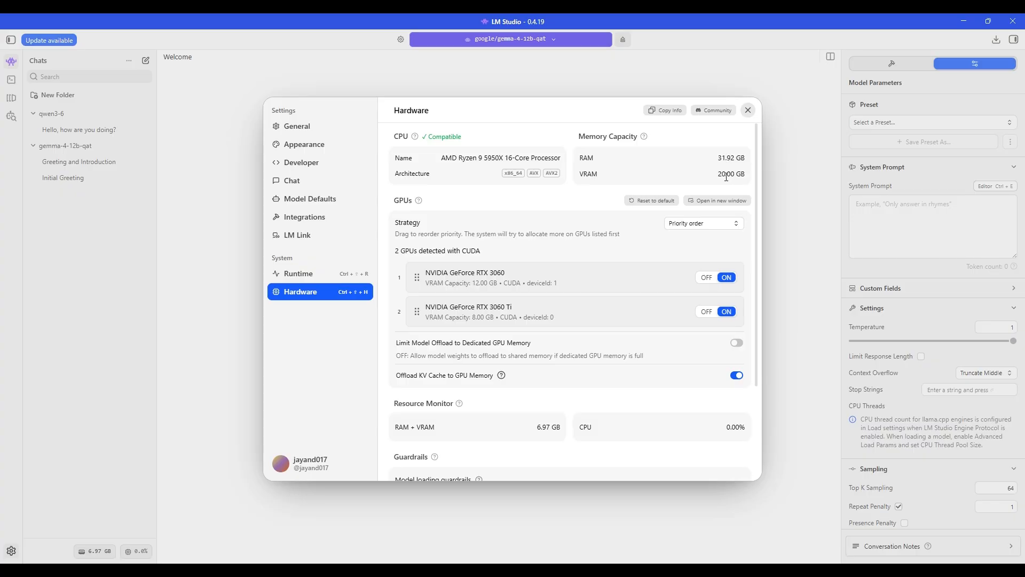
scroll(521, 292, down, 3)
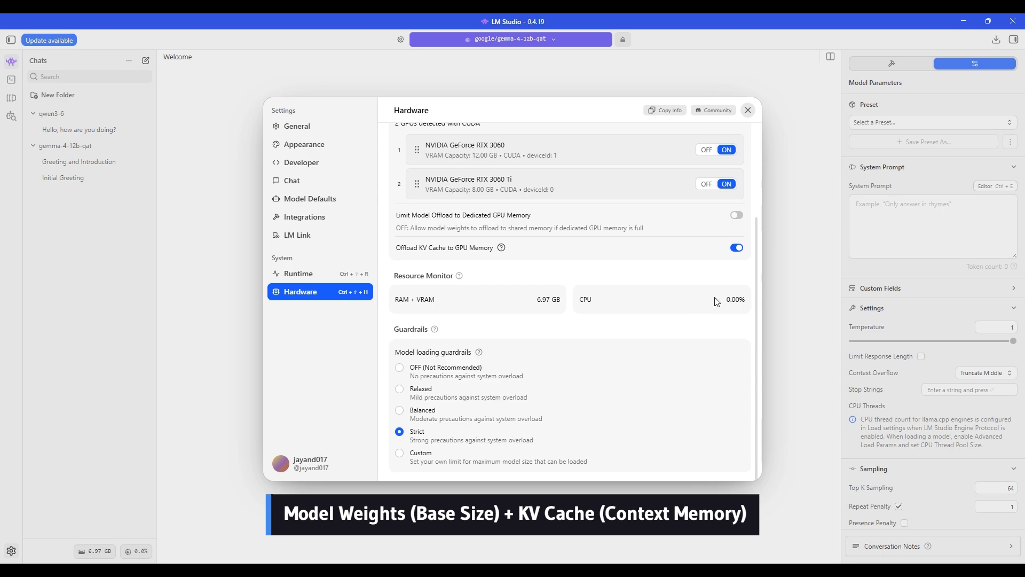
click(746, 110)
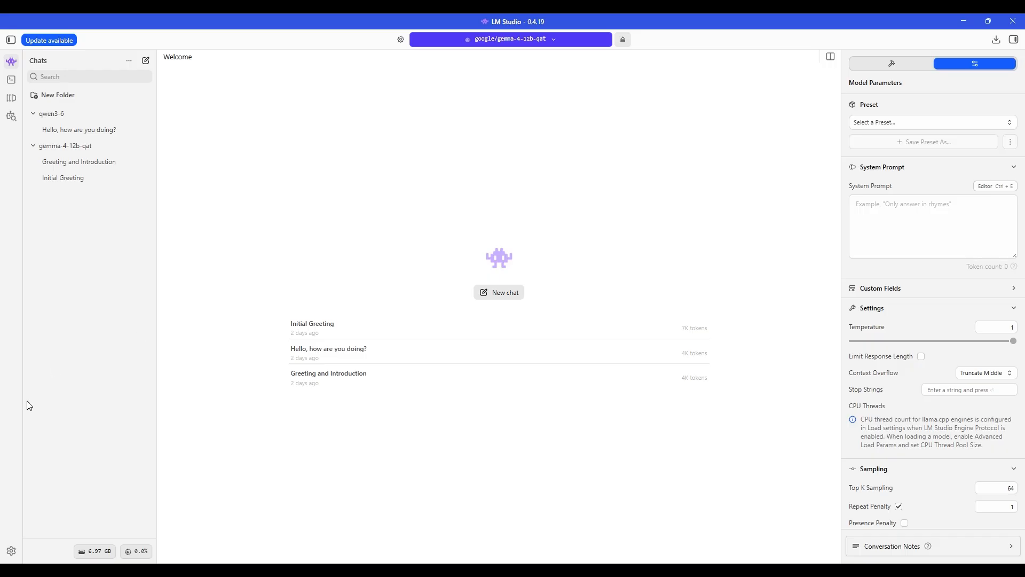
Step: Check the loaded model's combined RAM and VRAM usage in the Hardware resource monitor against the system's memory capacity
click(118, 553)
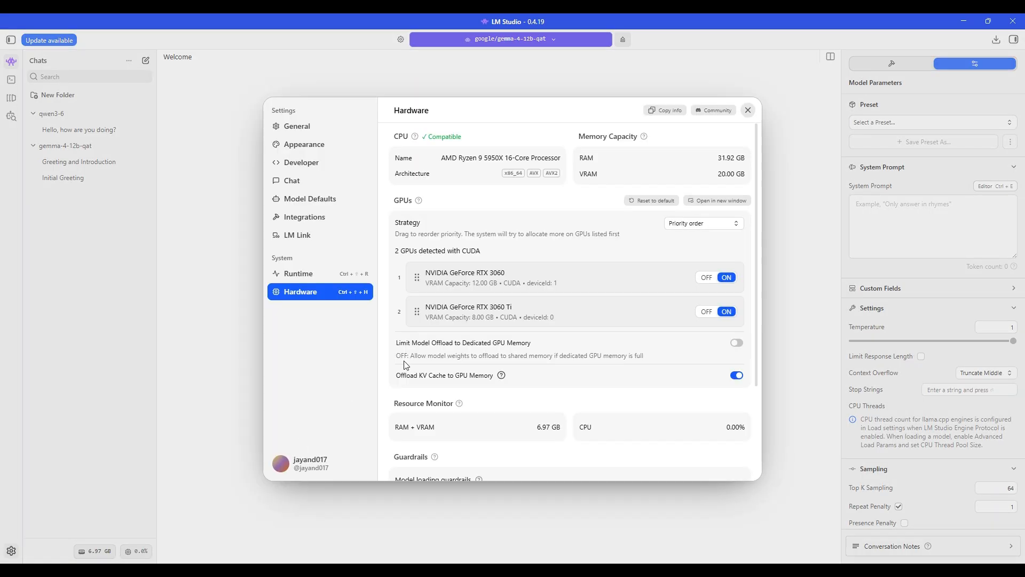
scroll(492, 338, down, 1)
scroll(530, 283, down, 2)
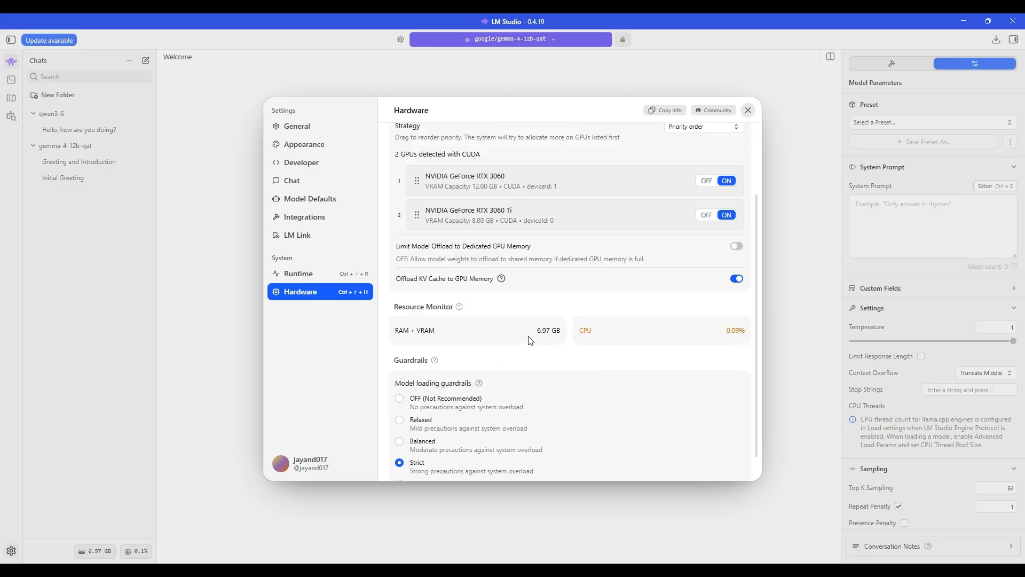
scroll(529, 315, up, 3)
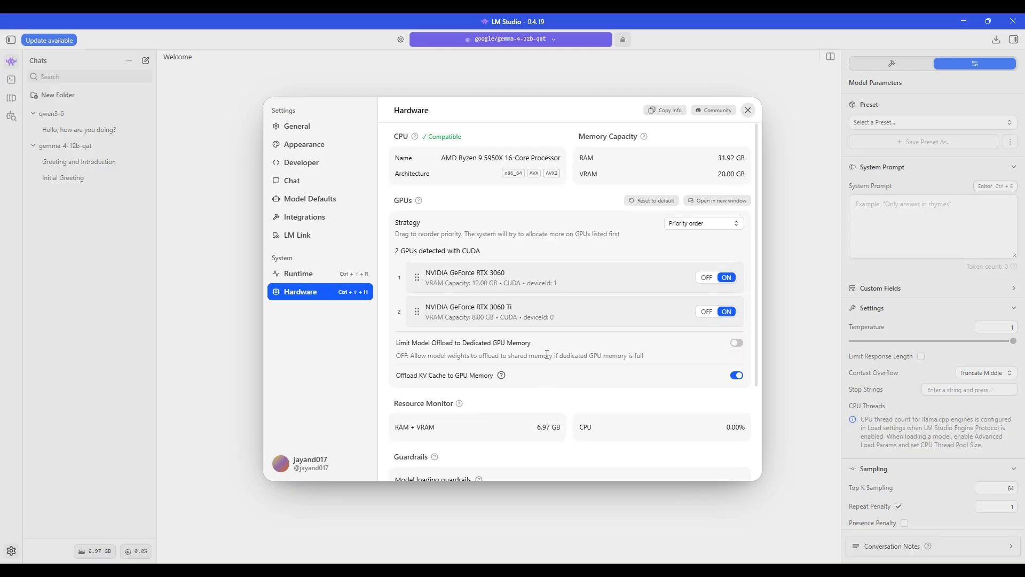
scroll(590, 299, down, 3)
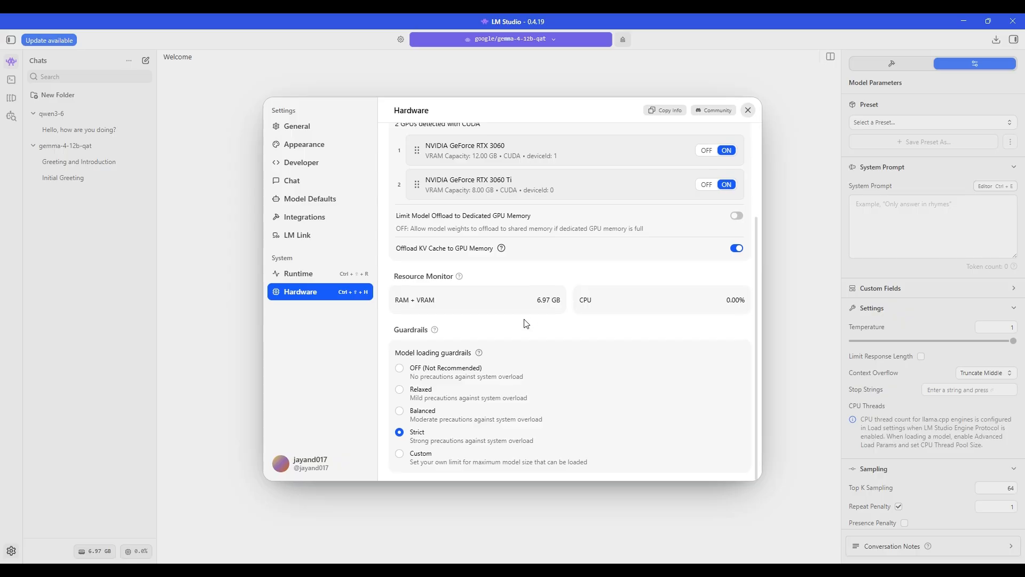
scroll(523, 320, up, 3)
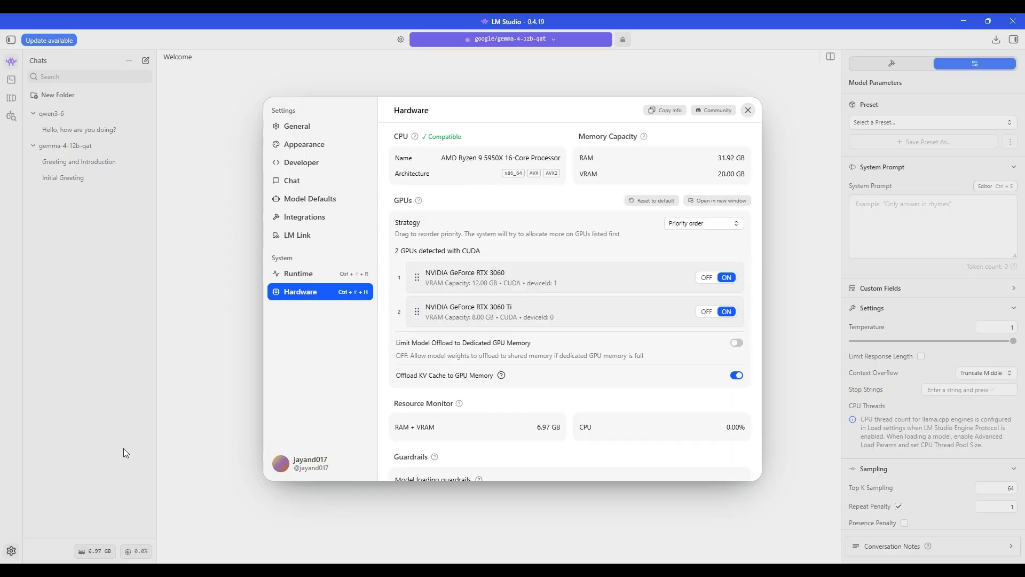
click(747, 110)
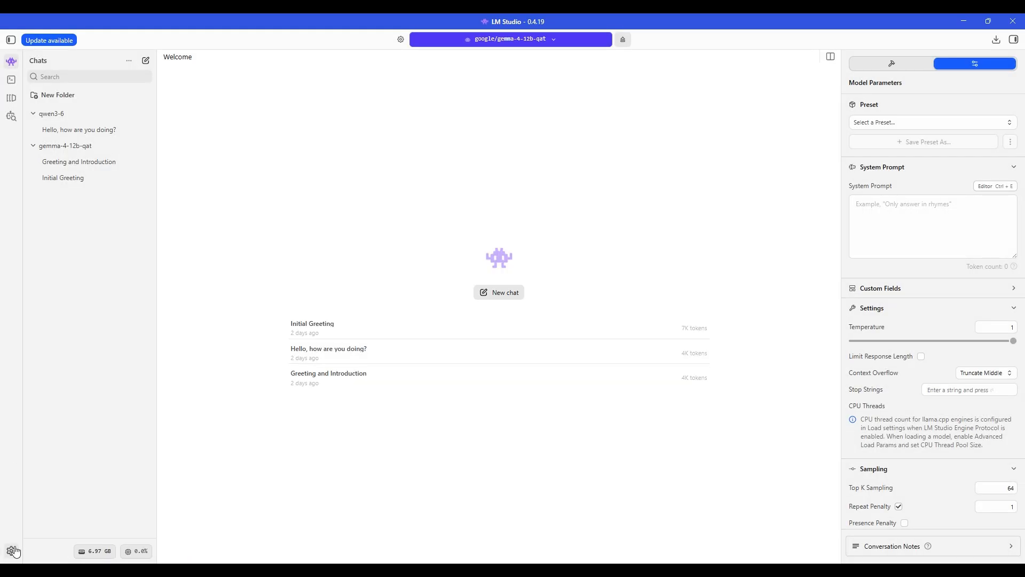
click(11, 550)
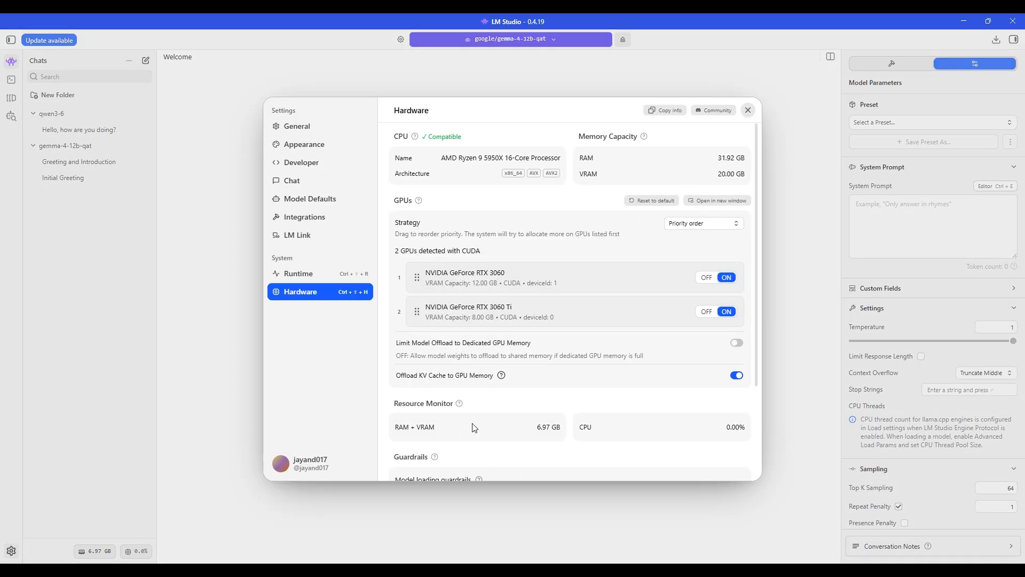
scroll(474, 427, down, 2)
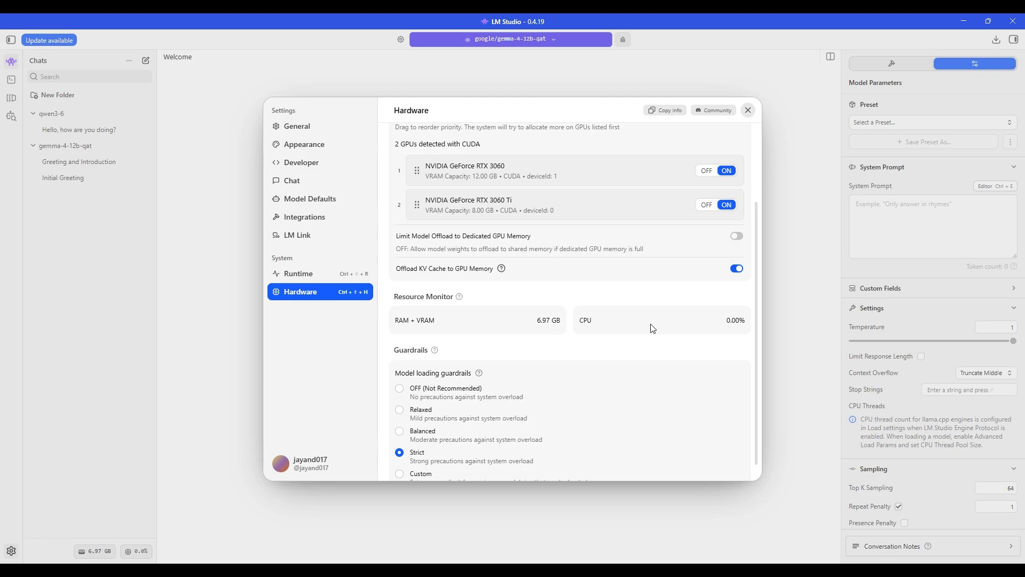
Step: Leave the Hardware settings, inspect the GPUs' dedicated memory usage in Task Manager's performance view, and close Task Manager
right_click(737, 568)
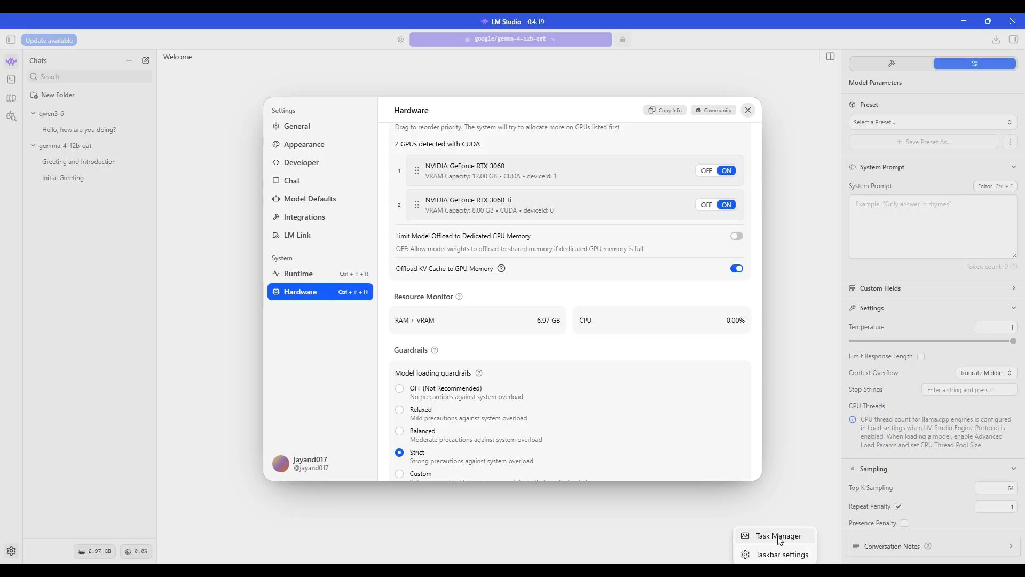
click(747, 110)
right_click(746, 569)
click(769, 537)
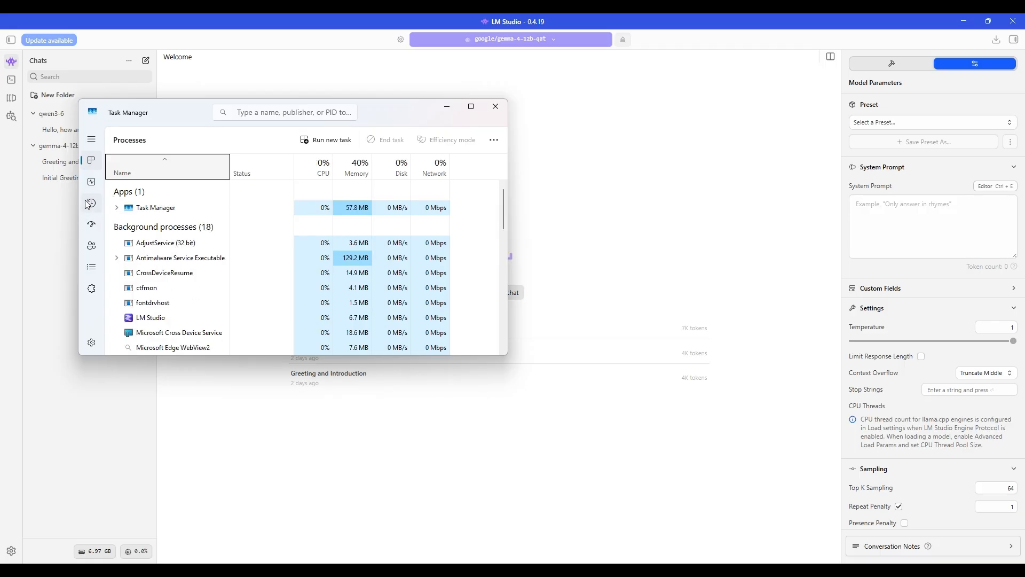
click(91, 181)
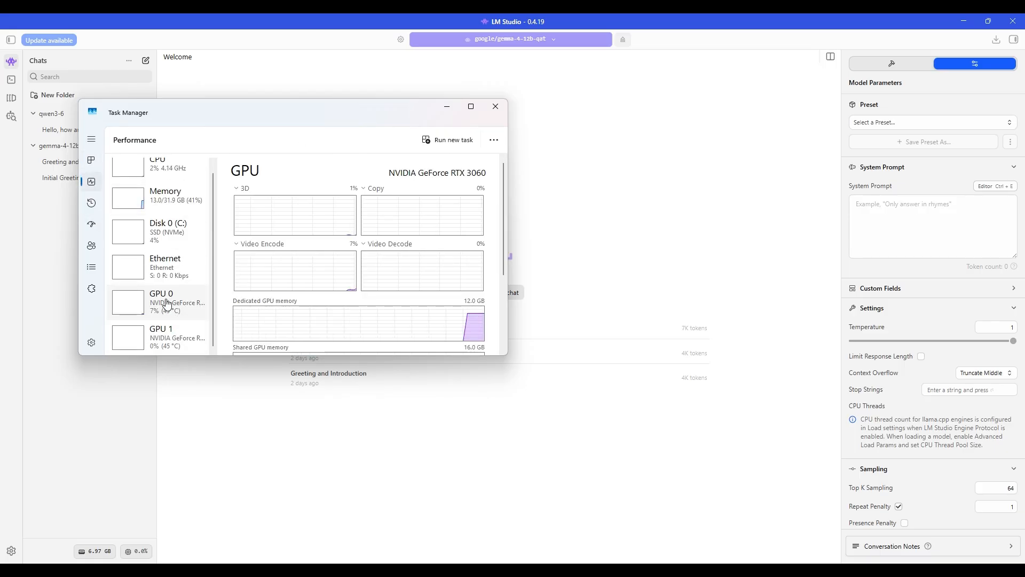
scroll(417, 288, down, 1)
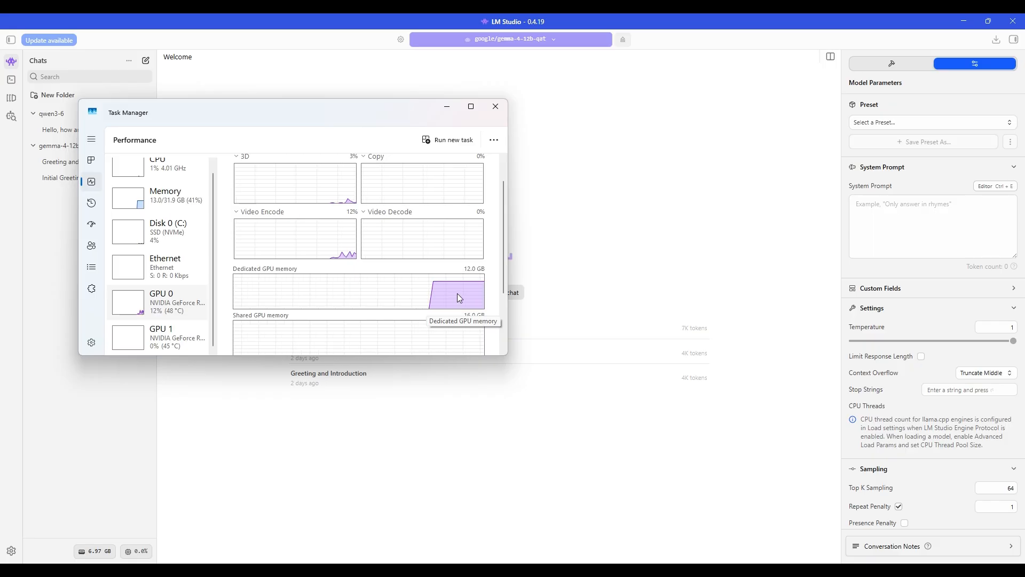
scroll(458, 295, down, 1)
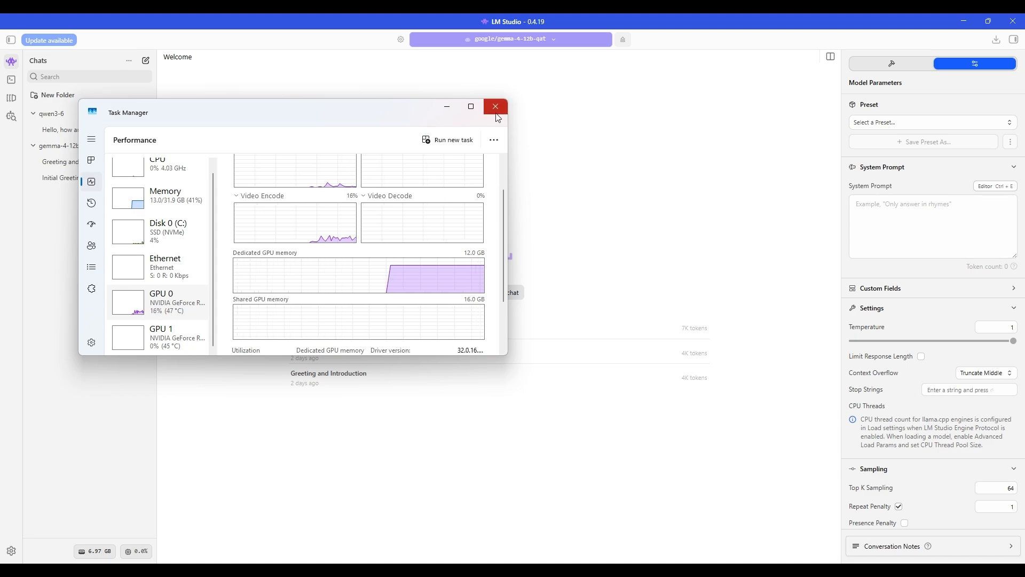
scroll(349, 282, down, 1)
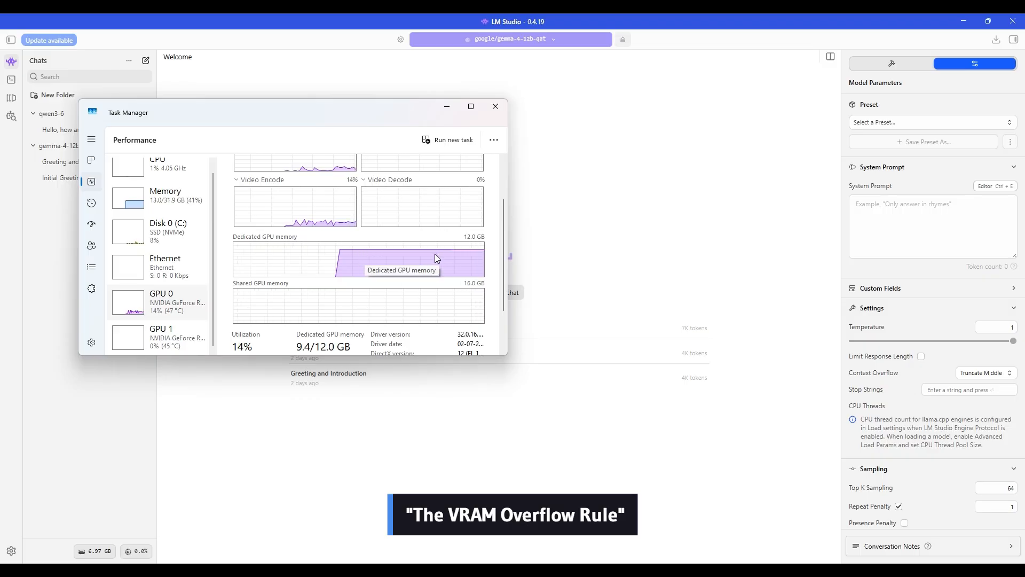
click(151, 348)
click(498, 106)
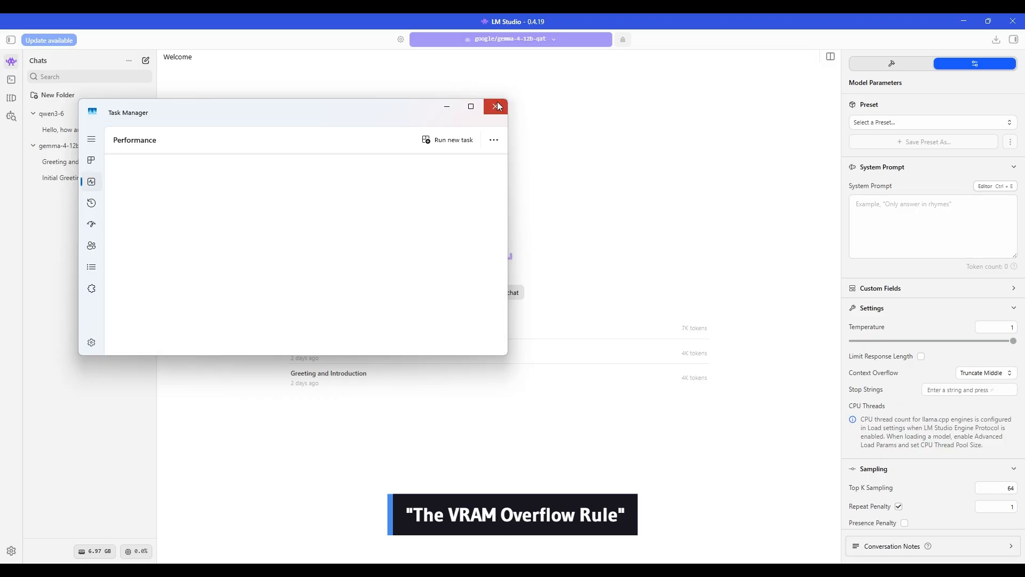
Step: Eject gemma-4-12b-qat and load the Qwen3.6 27B model instead
click(624, 40)
click(421, 42)
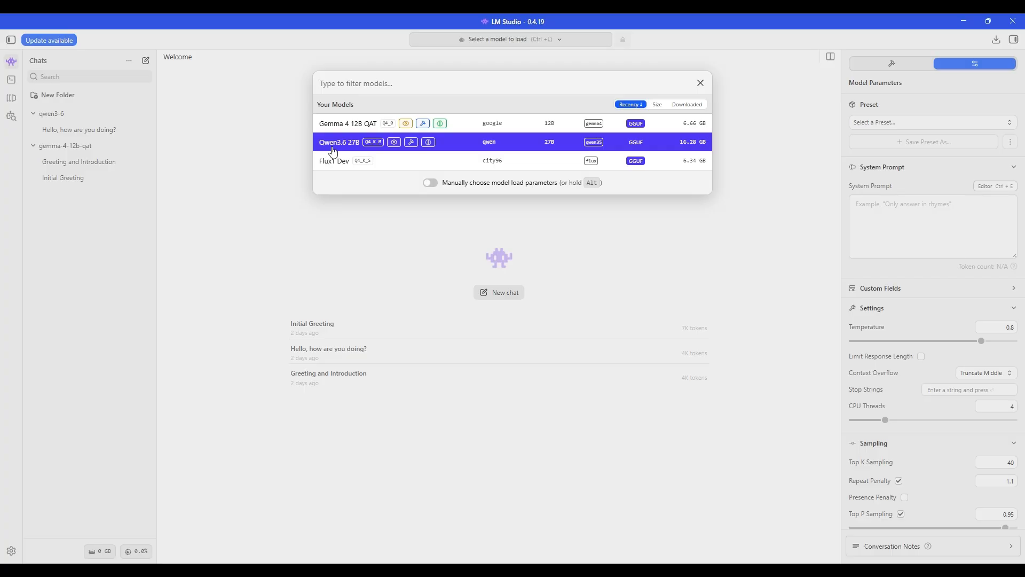
click(695, 147)
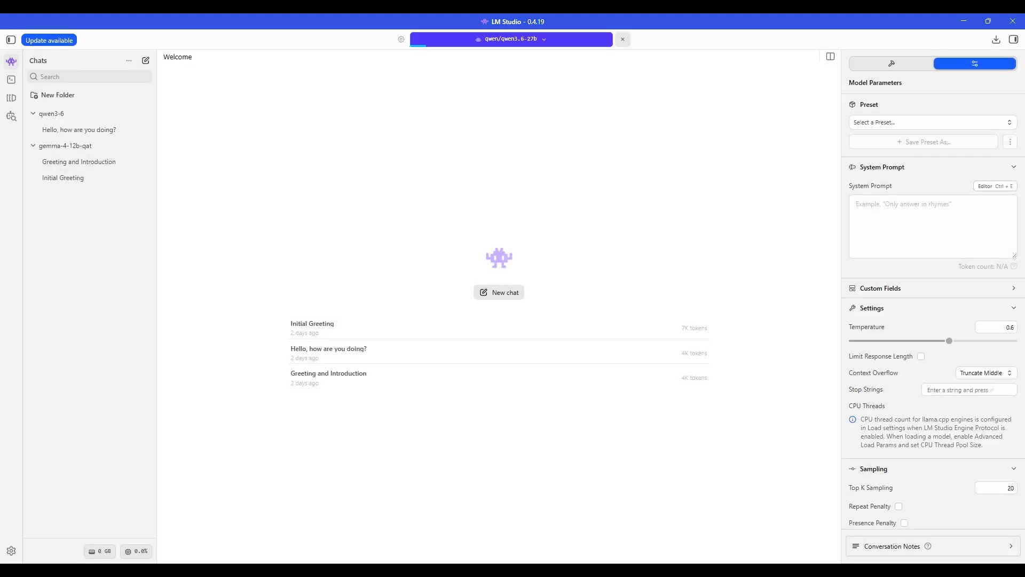
Step: Switch to Task Manager and monitor the dedicated and shared memory of GPU 0 and GPU 1 while Qwen3.6 27B loads
right_click(748, 569)
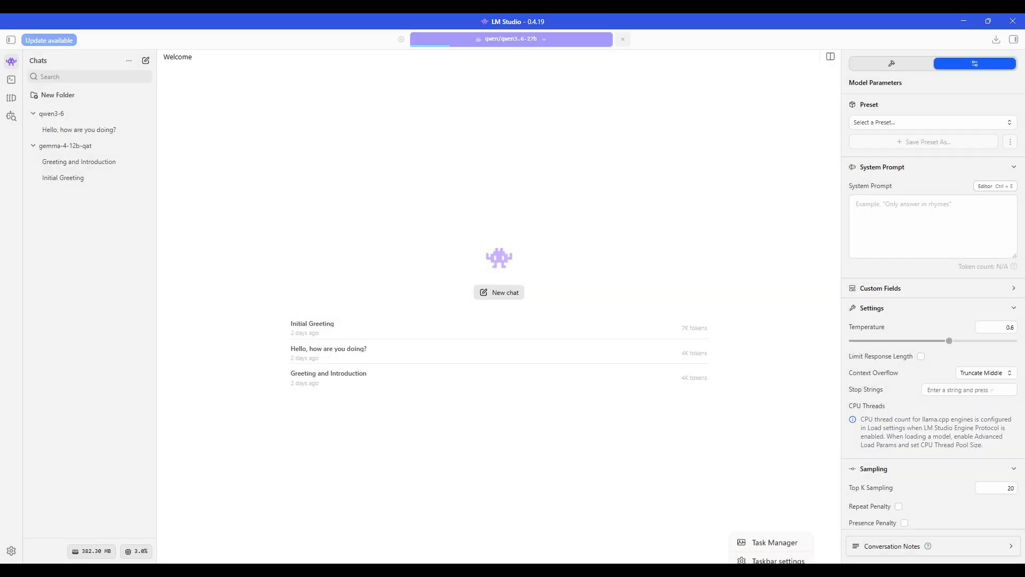
click(759, 536)
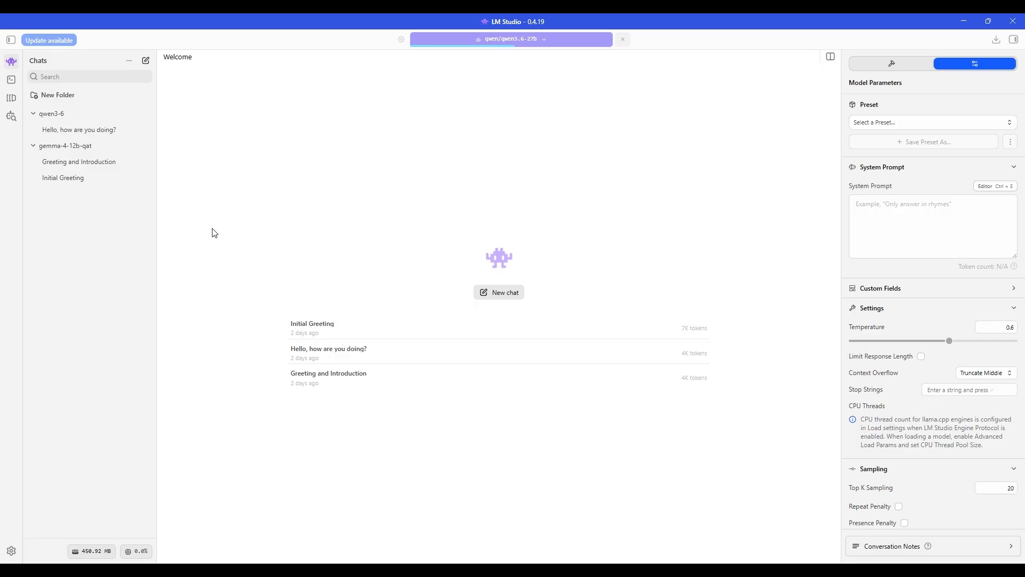
click(92, 184)
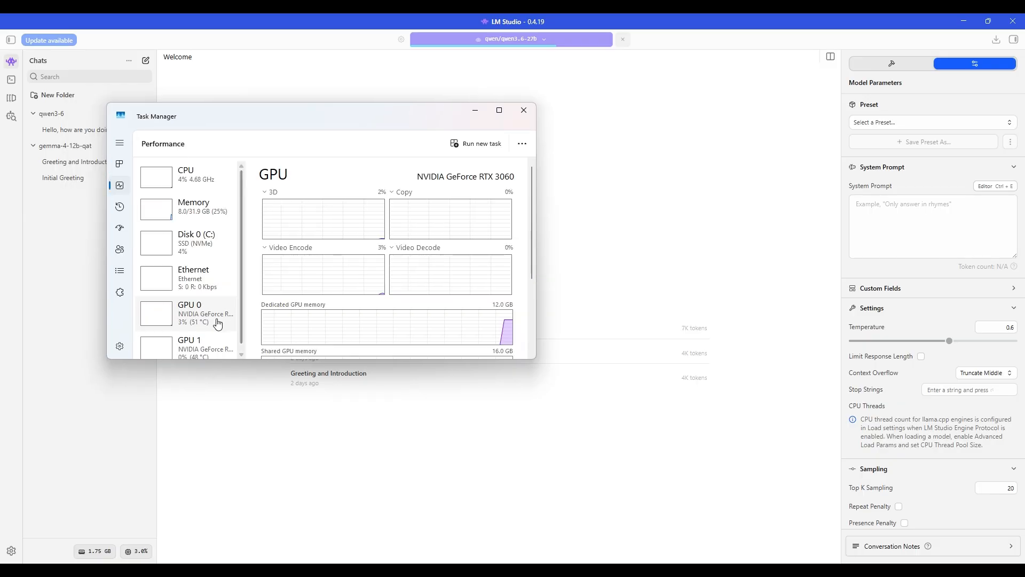
scroll(220, 320, down, 1)
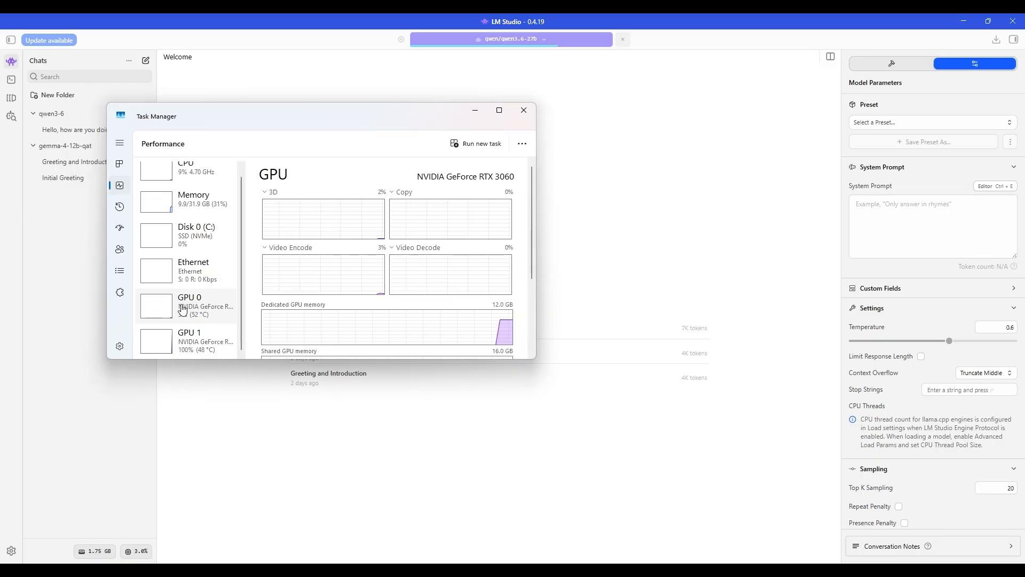
scroll(366, 283, down, 1)
scroll(366, 283, down, 1)
scroll(346, 313, down, 1)
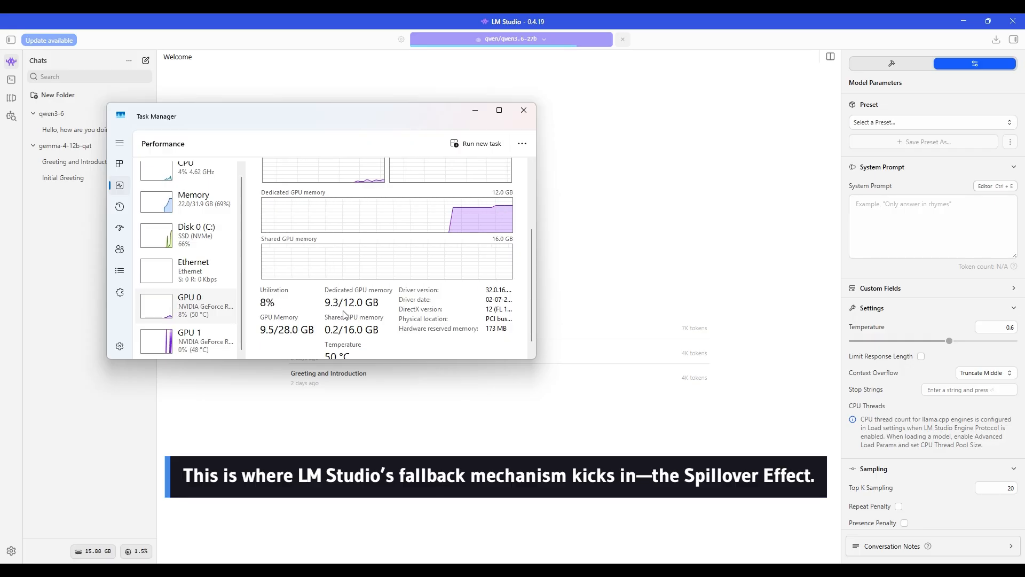
click(181, 345)
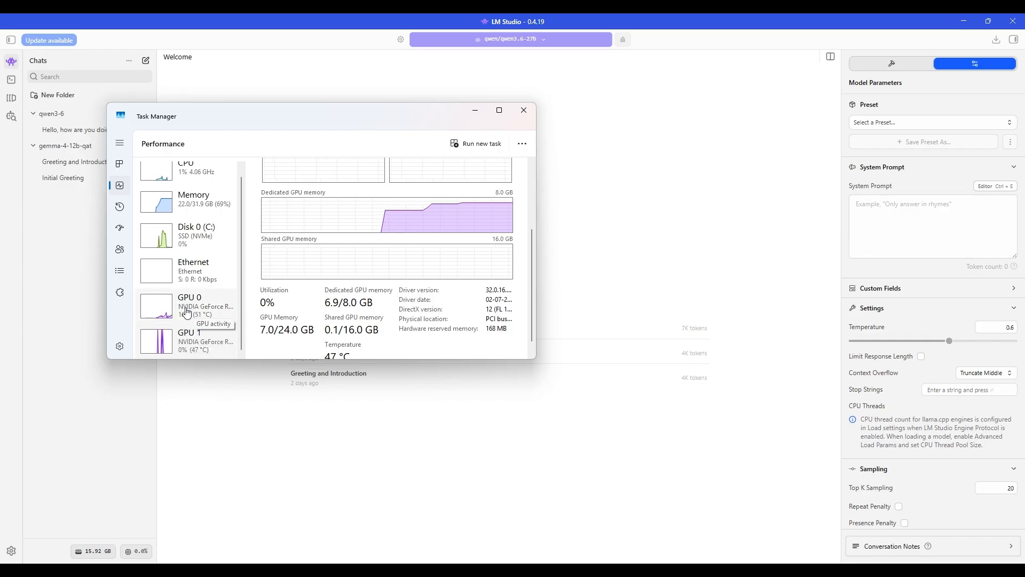
Step: Check the CPU utilization and the system memory usage with Qwen3.6 27B loaded
scroll(186, 312, up, 1)
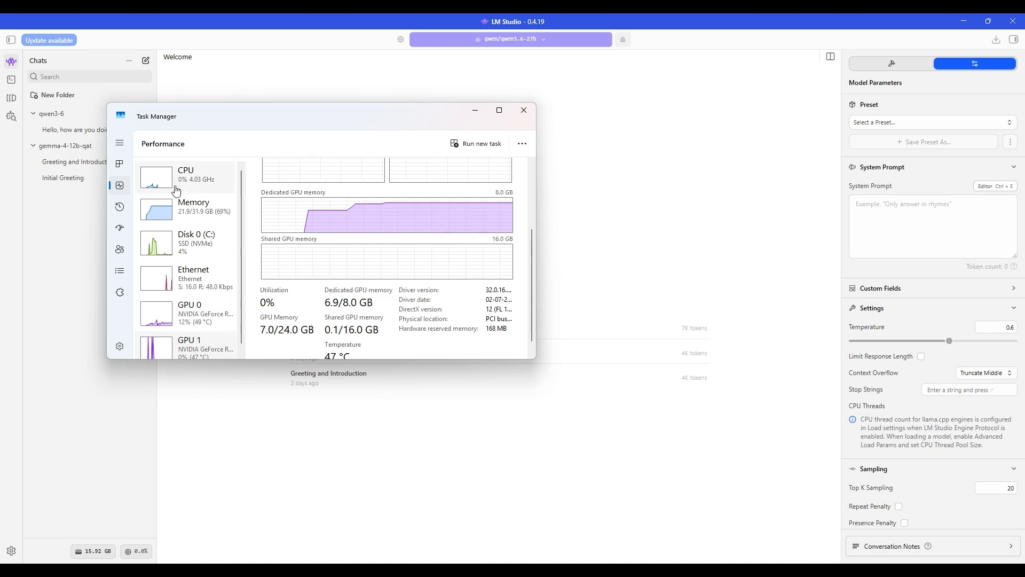
click(211, 182)
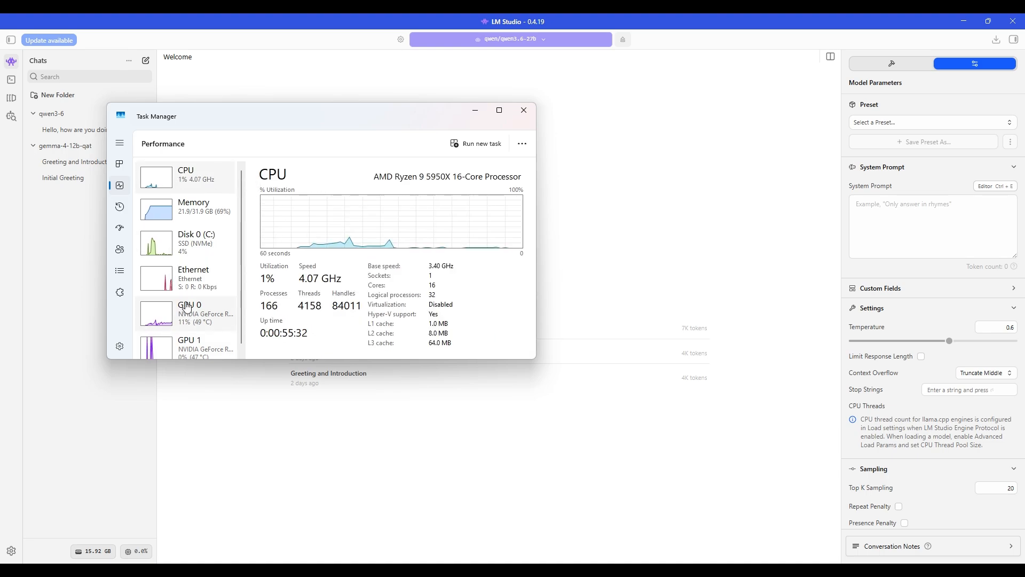
scroll(187, 315, down, 1)
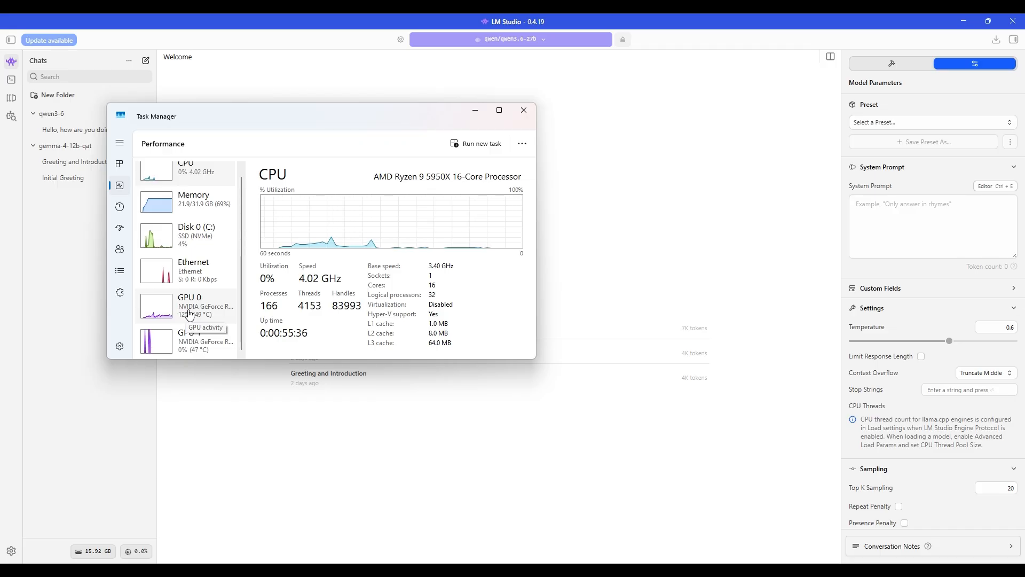
scroll(197, 314, up, 1)
click(172, 216)
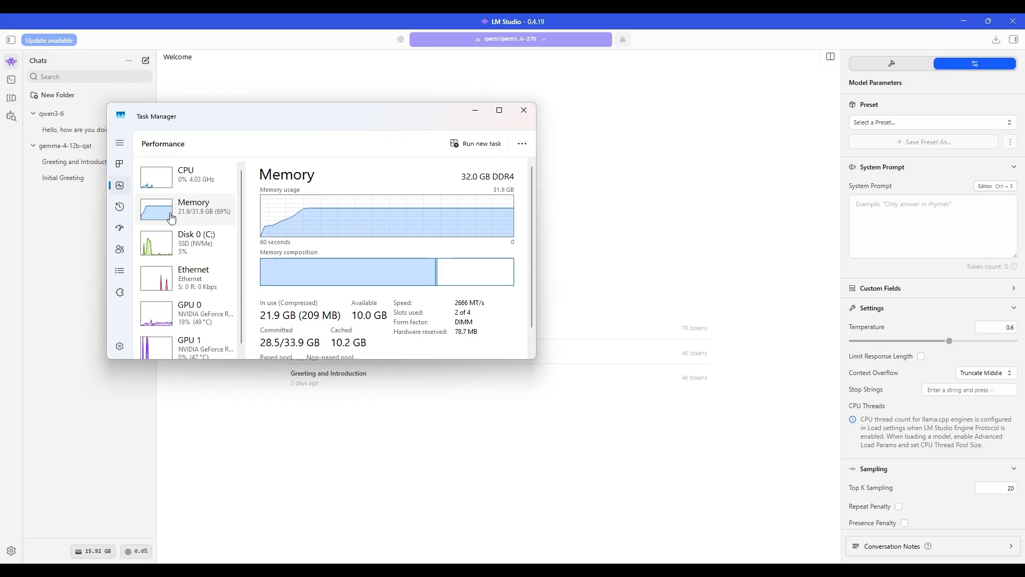
click(183, 180)
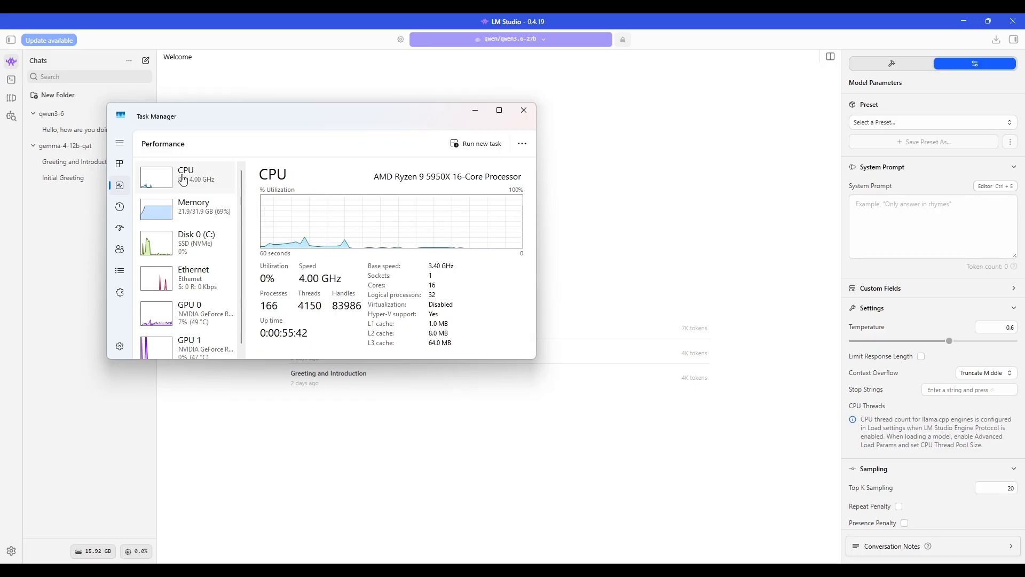
Step: Compare GPU 0's dedicated memory usage with the CPU utilization in the performance view
scroll(188, 277, down, 1)
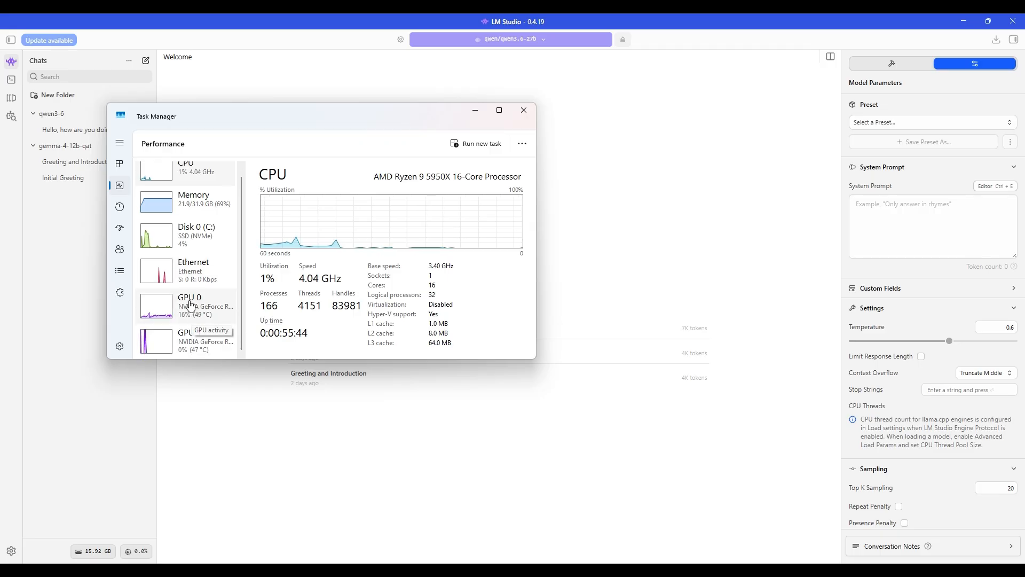
click(191, 304)
scroll(319, 314, down, 1)
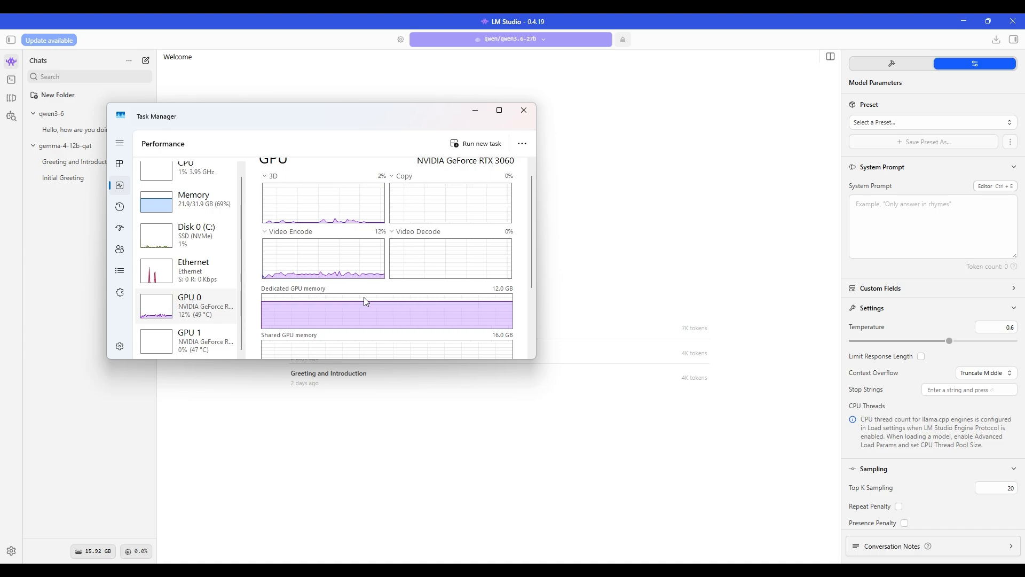
scroll(171, 258, up, 1)
click(170, 191)
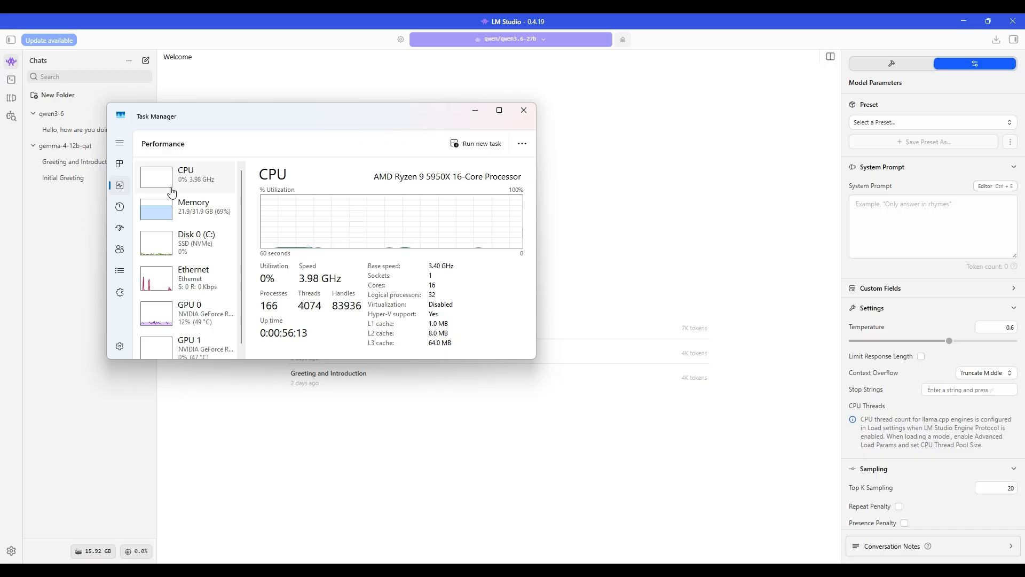
Step: Close Task Manager, start a new chat in LM Studio, and send the prompt "Hello. Help me know about you?"
scroll(179, 229, down, 1)
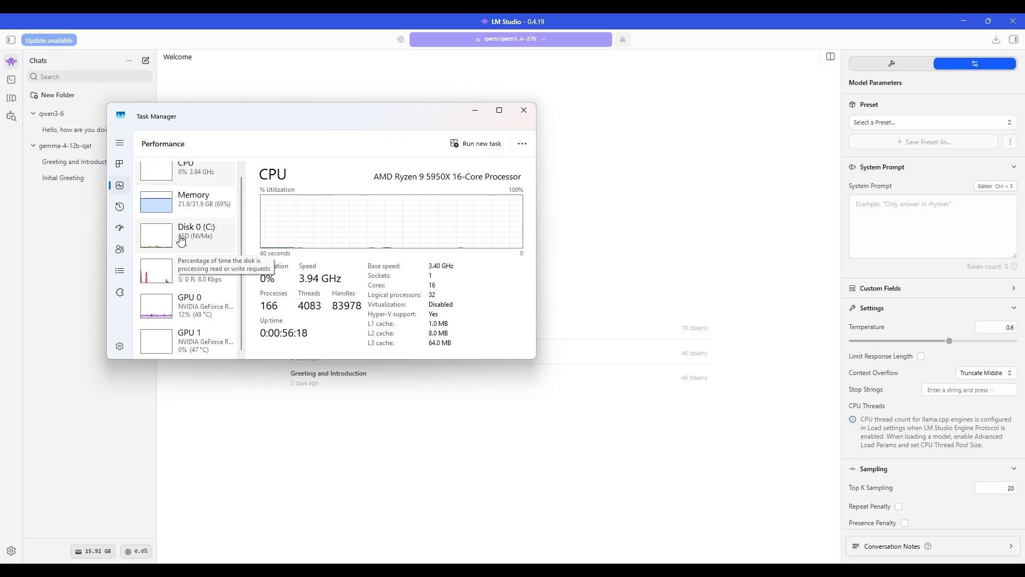
click(524, 110)
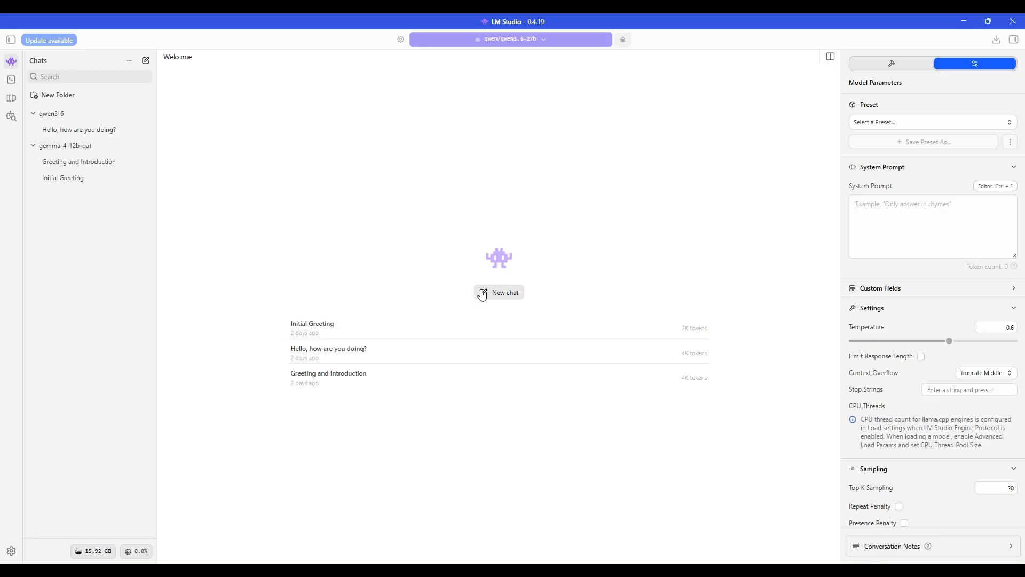
click(499, 292)
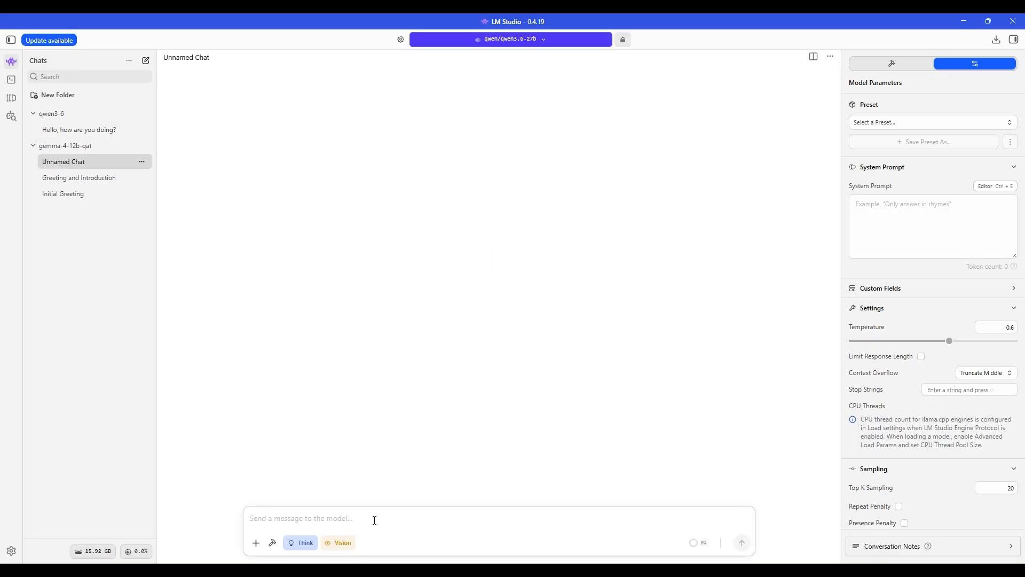
text(Hello)
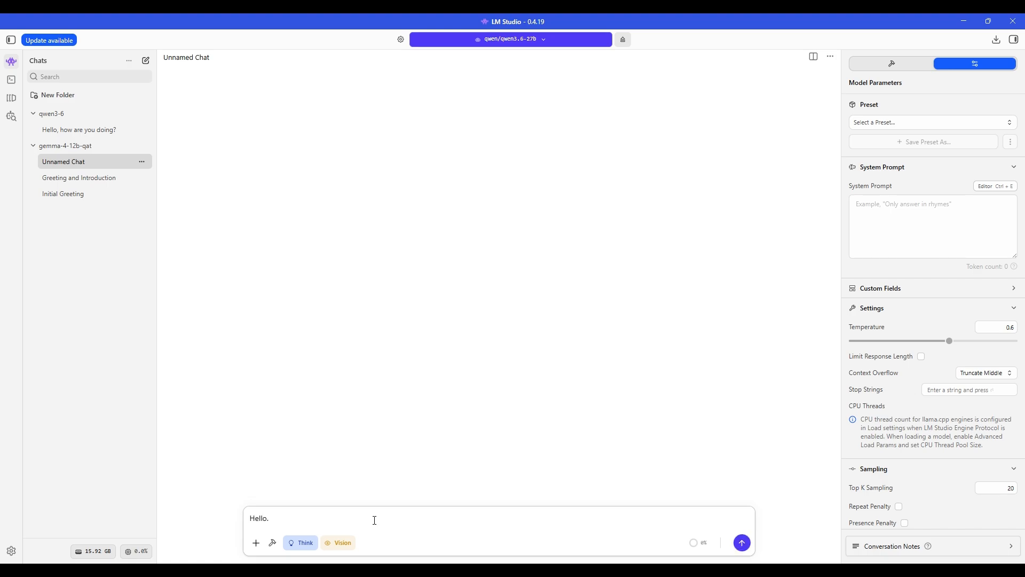
text(. Help me know about you?)
key(Return)
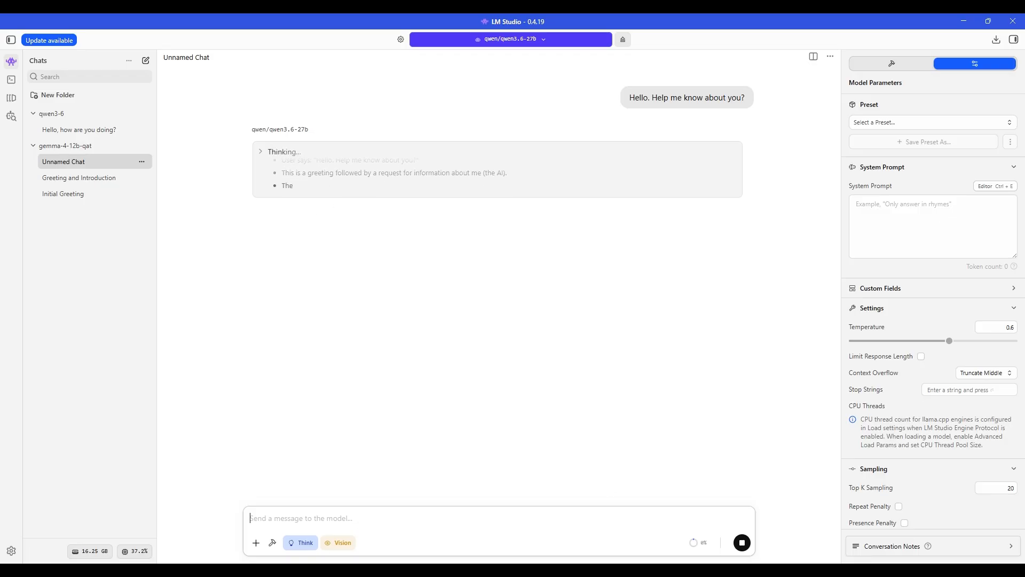
Step: Review the earlier Initial Greeting and "Hello, how are you doing?" chats to compare the two models' thinking times and generation speed
mouse_move(666, 571)
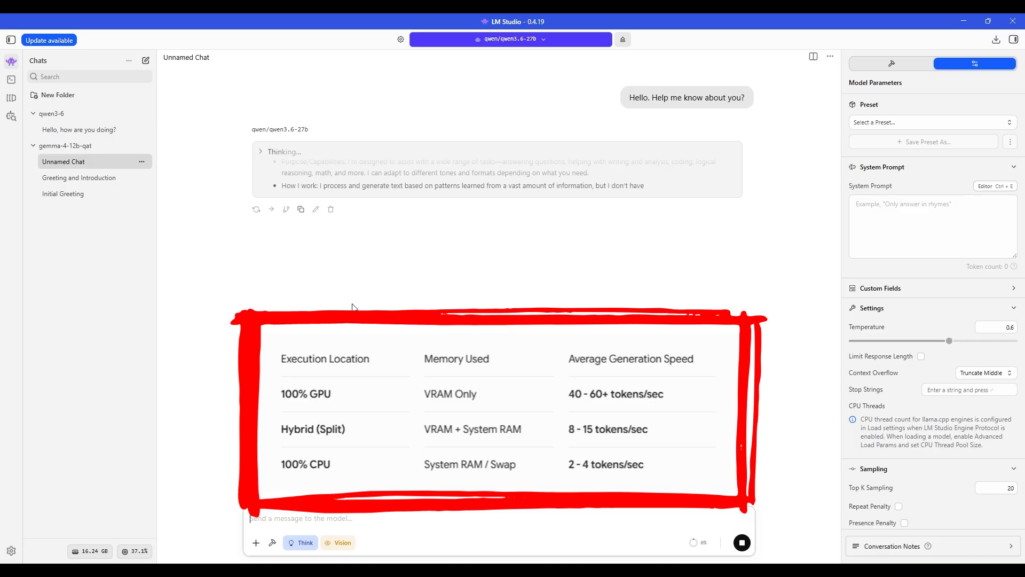
click(75, 194)
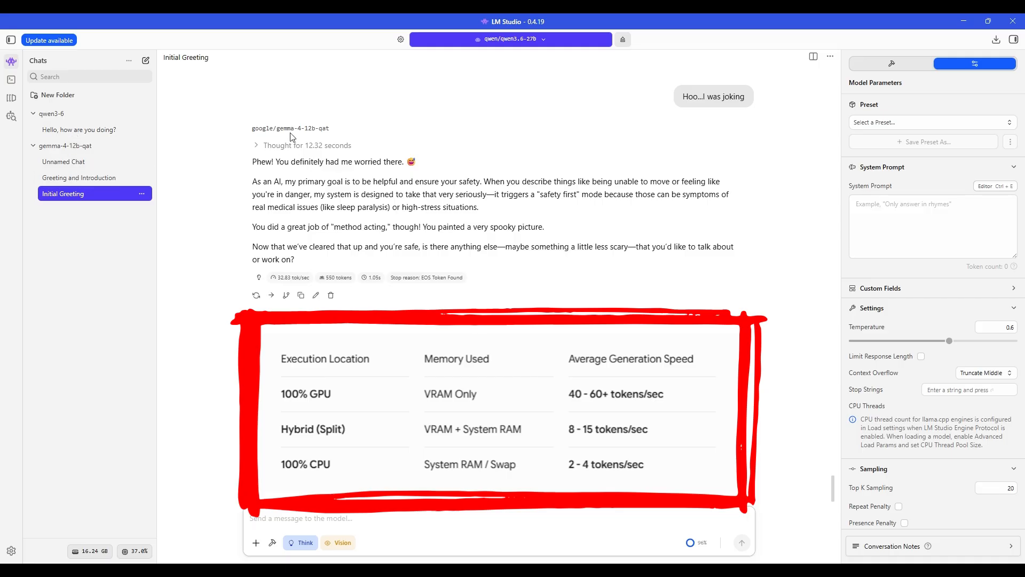
click(80, 129)
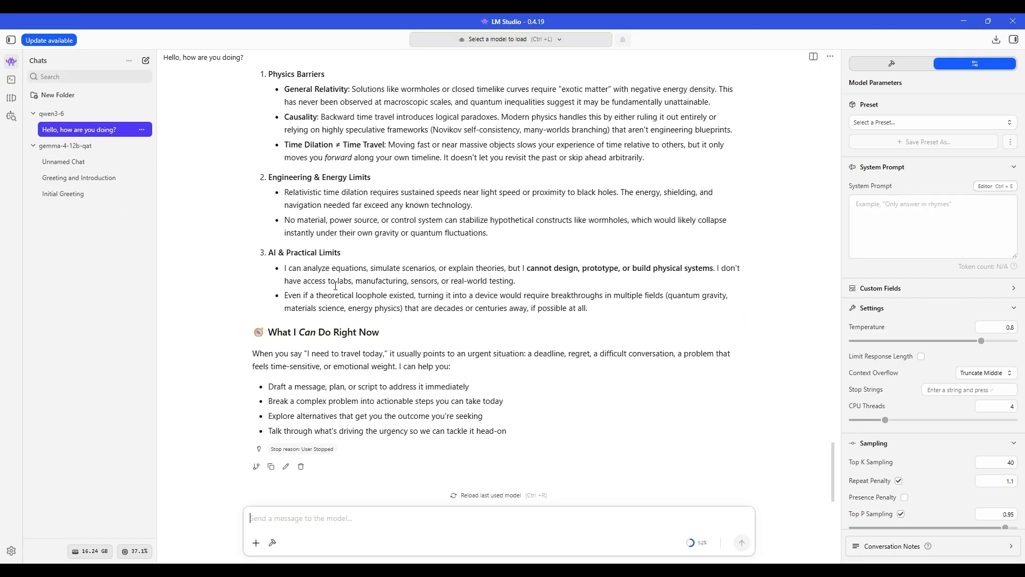
scroll(343, 374, up, 8)
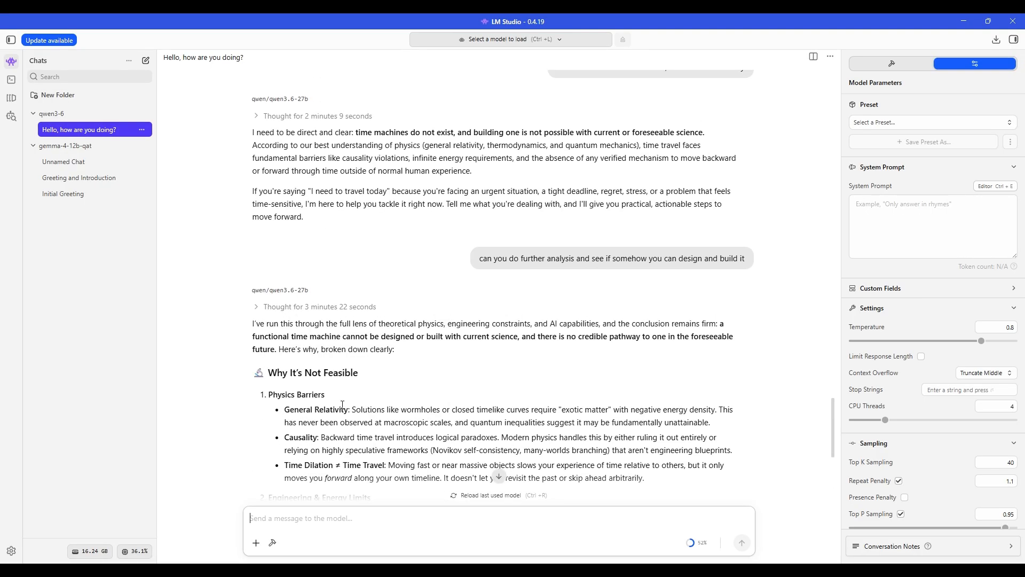
scroll(345, 359, up, 10)
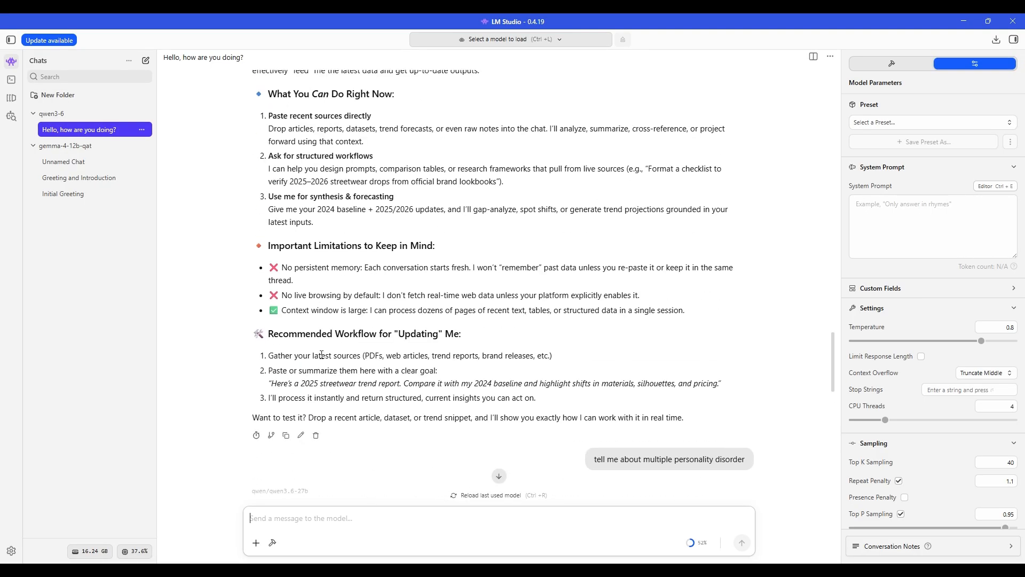
scroll(325, 352, down, 6)
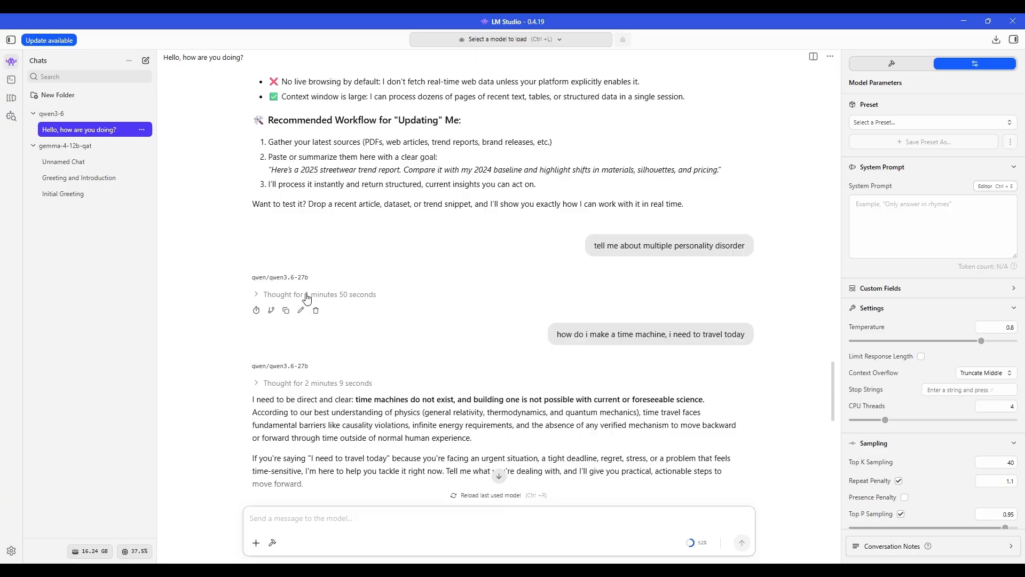
scroll(350, 297, down, 10)
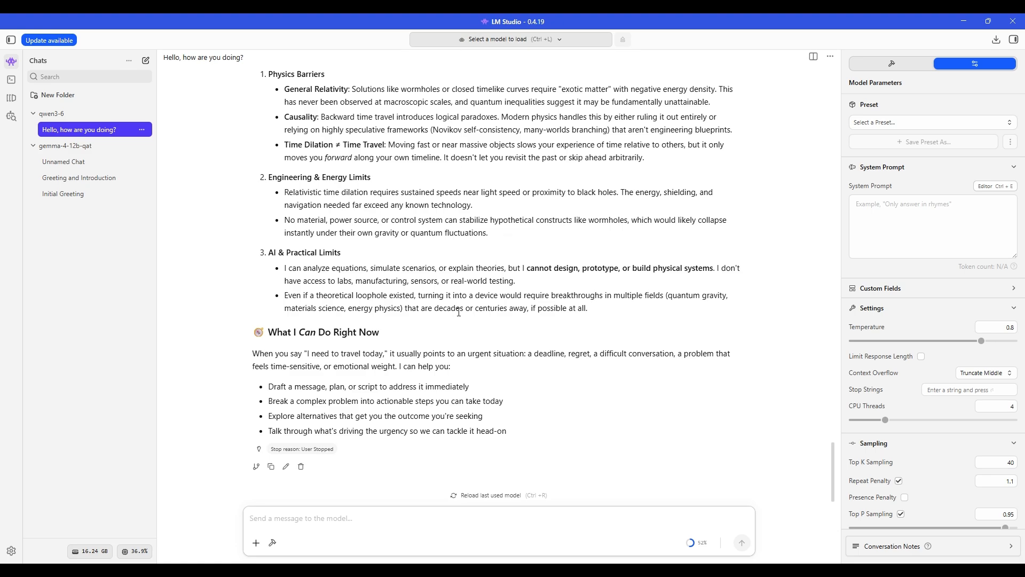
Step: Open Task Manager and expand the LM Studio process group to inspect its CPU and memory usage
right_click(745, 570)
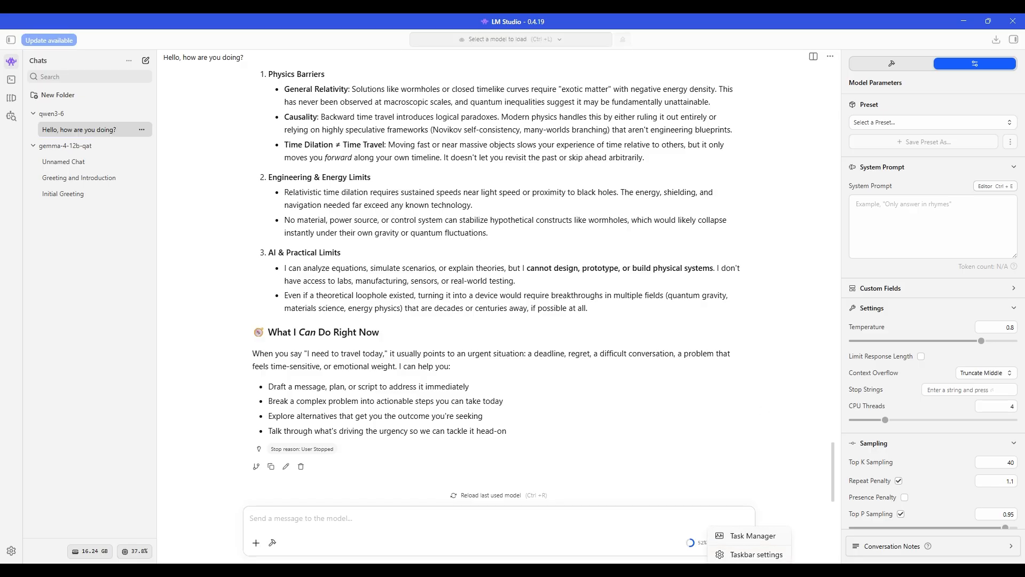
click(741, 539)
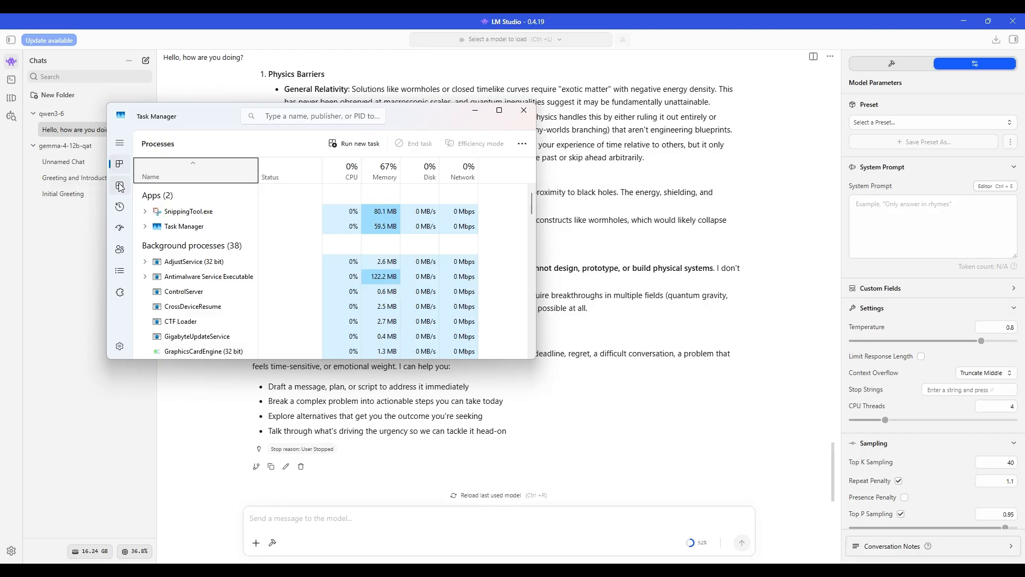
scroll(224, 283, down, 2)
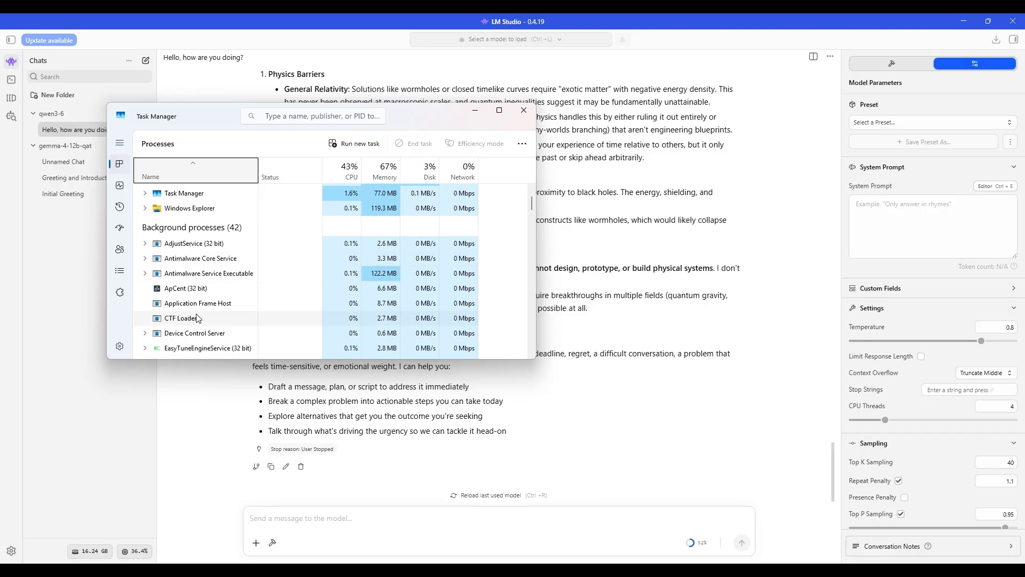
scroll(204, 291, up, 3)
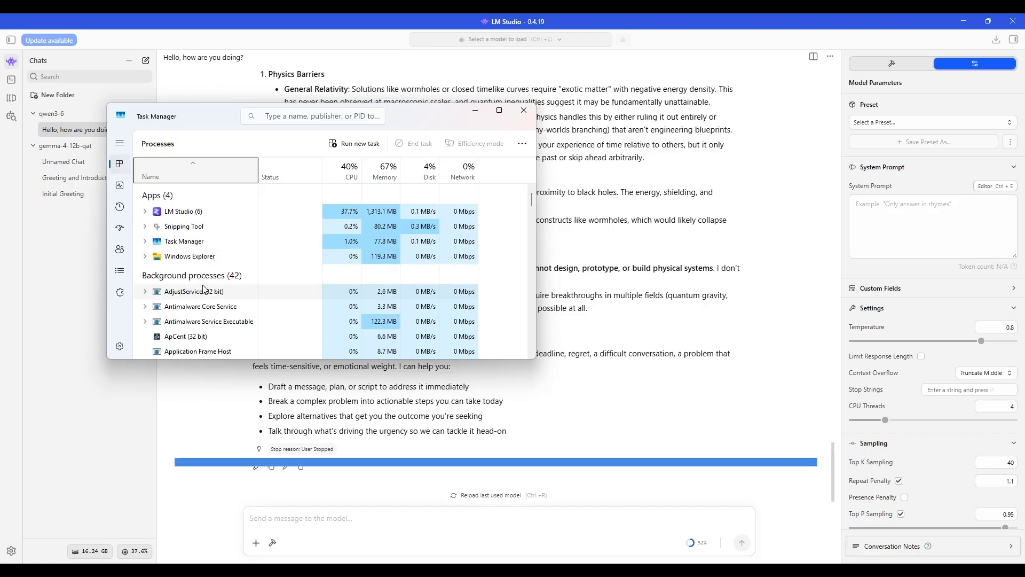
click(145, 212)
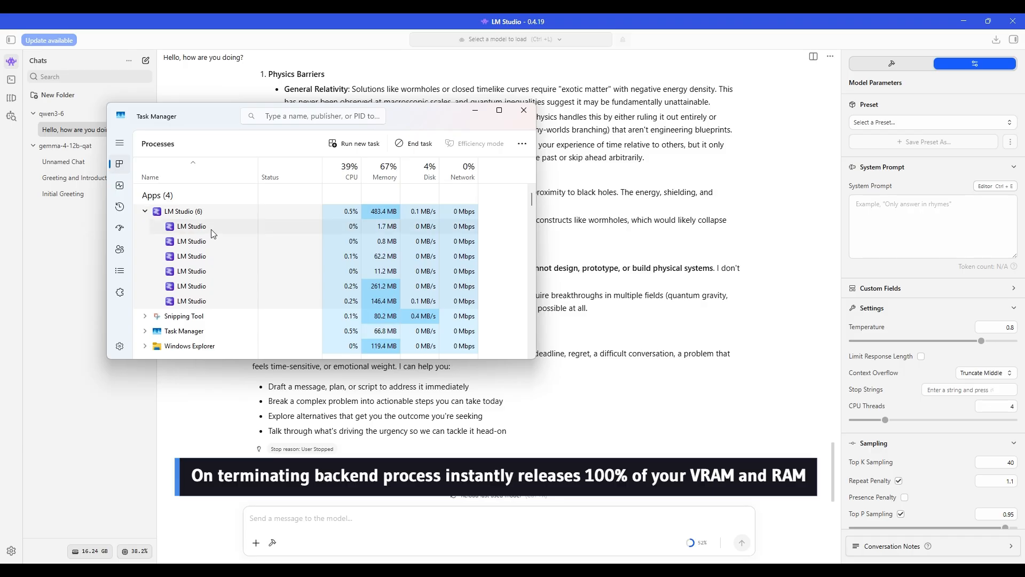
Step: Show Task Manager's performance view clear of the chat list, and eject qwen/qwen3.6-27b in LM Studio
click(120, 185)
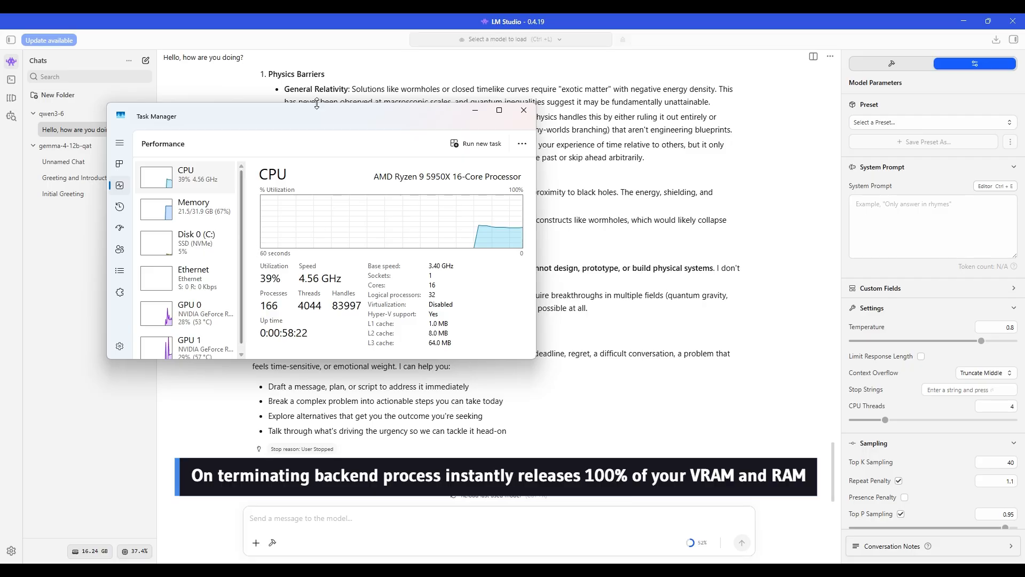
drag(321, 115, 572, 180)
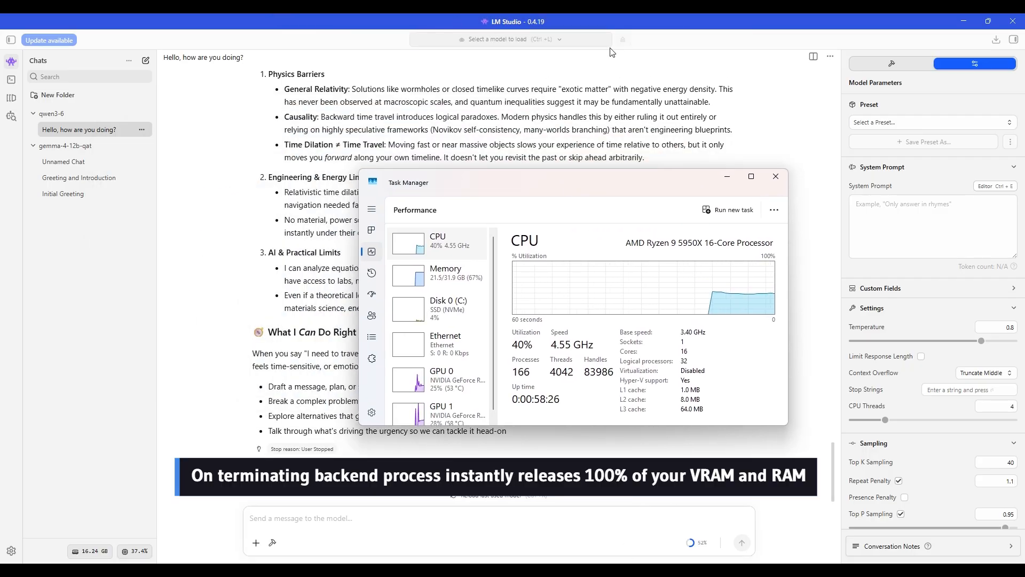
click(595, 40)
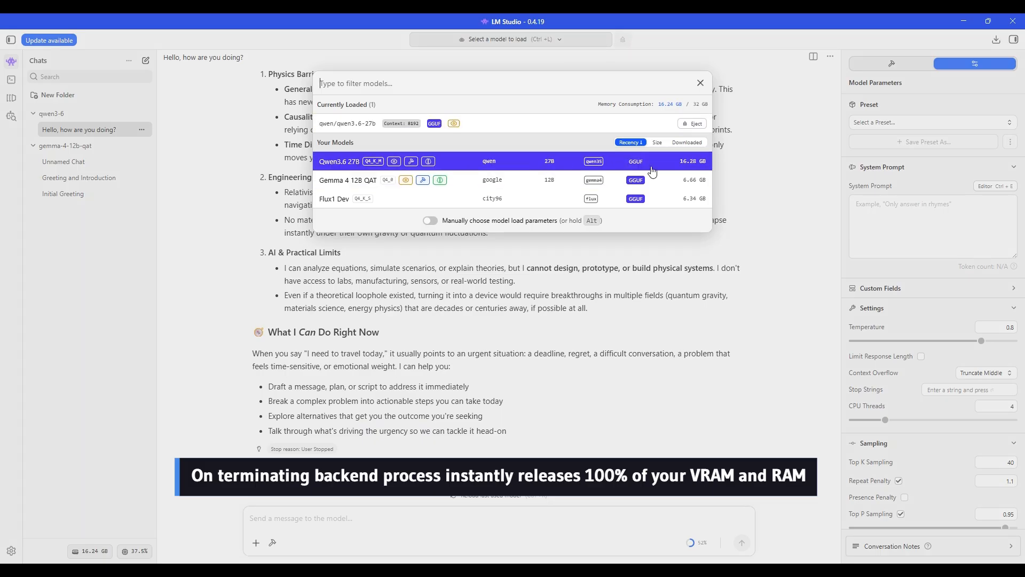
click(691, 124)
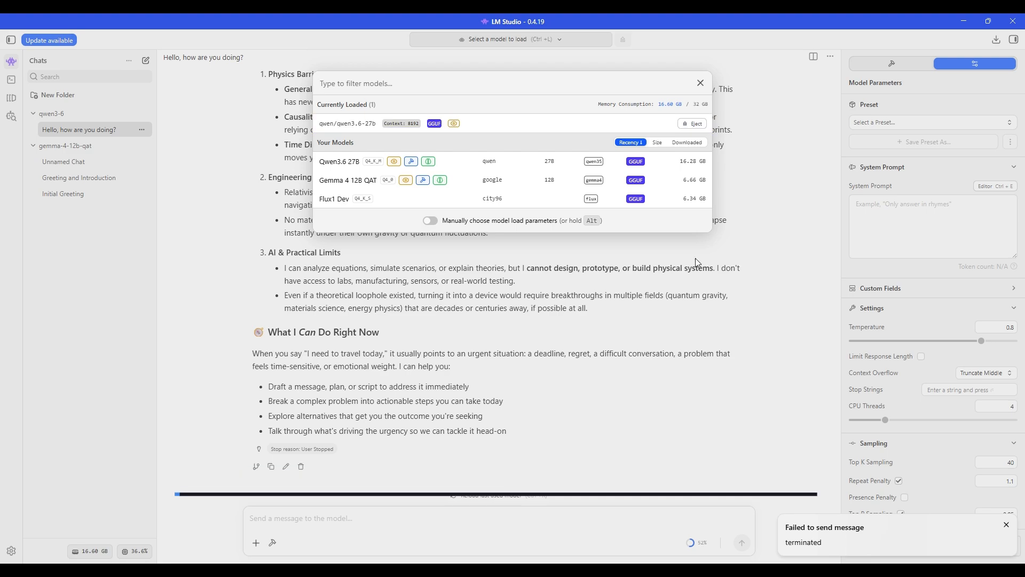
Step: Switch to Task Manager, check system memory and the dedicated memory of GPU 0 and GPU 1 after the ejection, and close it
click(678, 569)
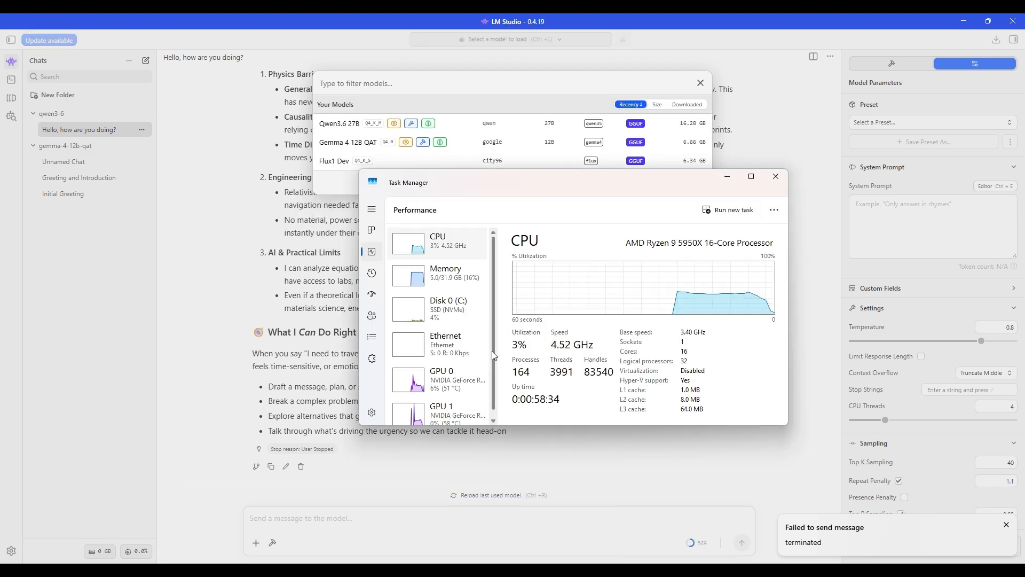
drag(572, 189, 426, 167)
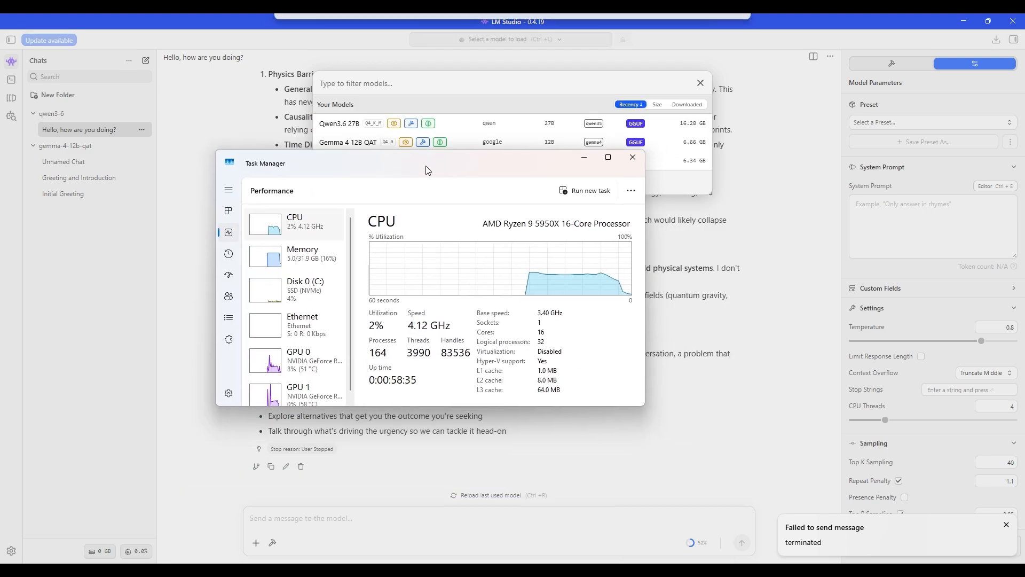
click(283, 267)
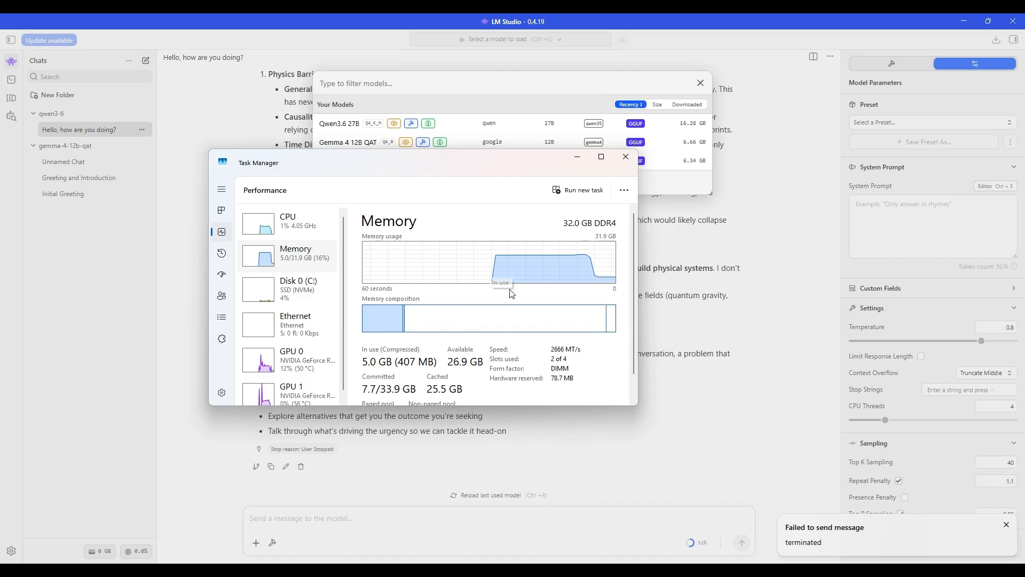
scroll(515, 298, down, 1)
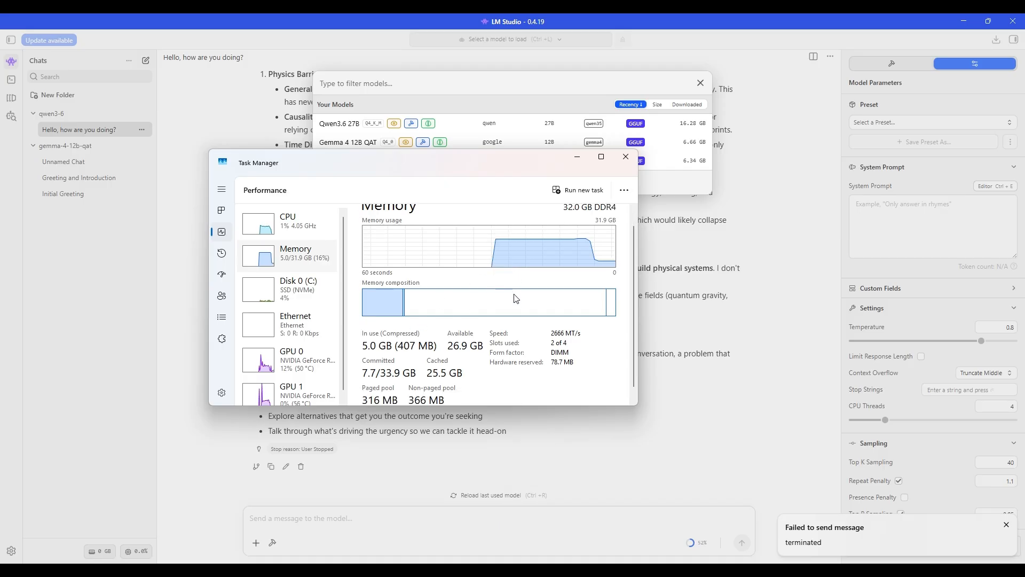
click(289, 364)
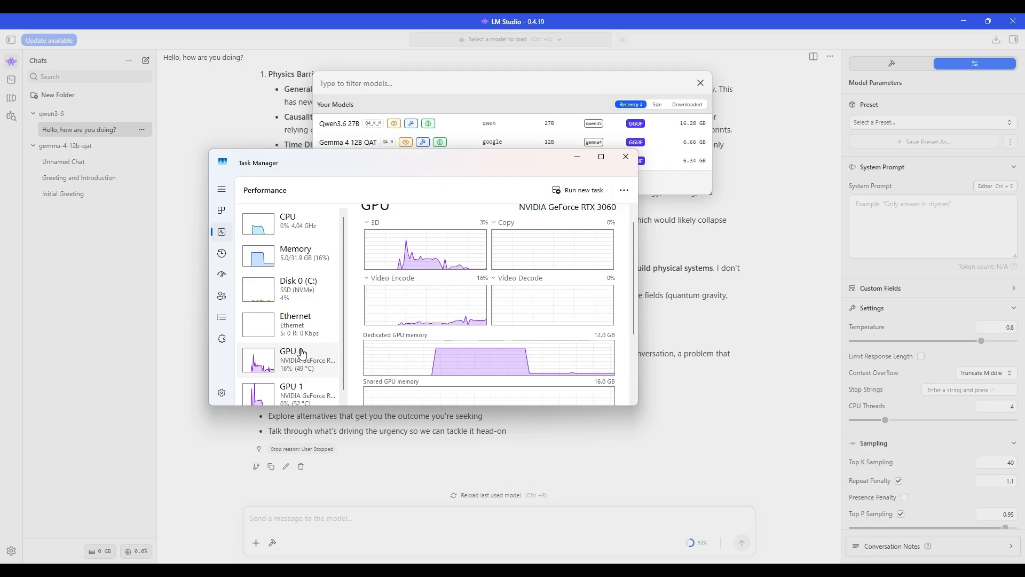
scroll(291, 374, down, 1)
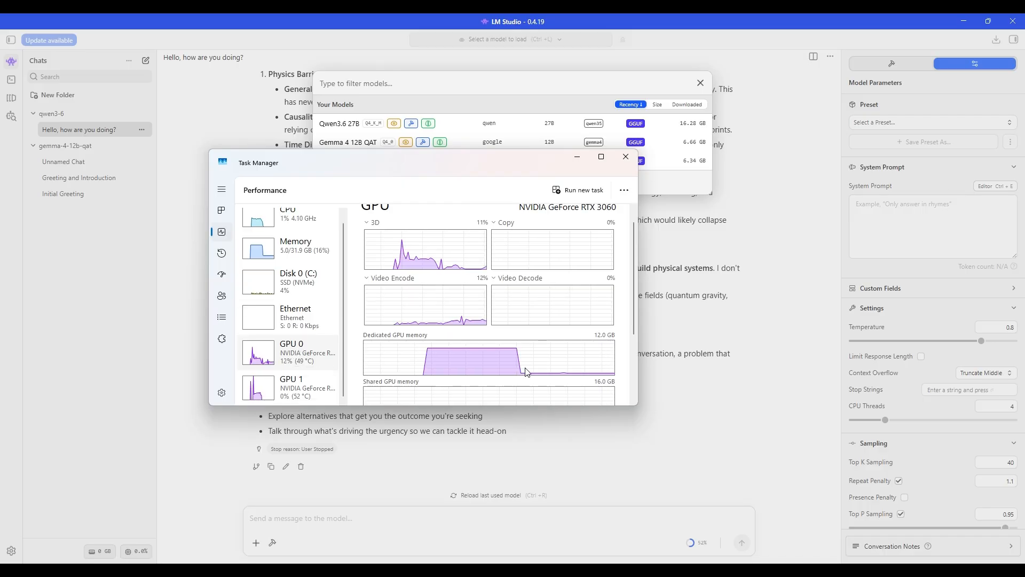
click(287, 390)
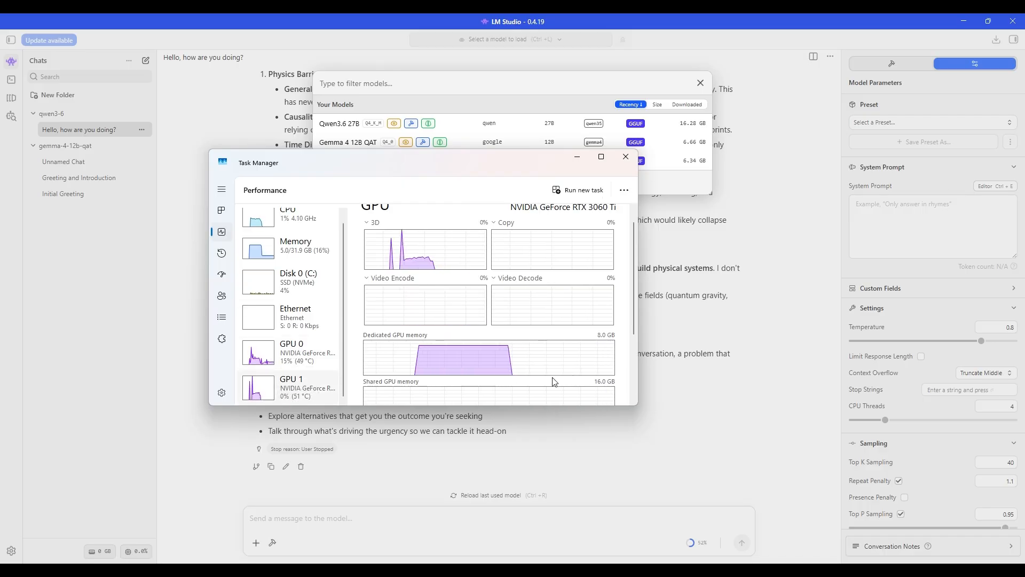
click(287, 361)
scroll(287, 361, up, 1)
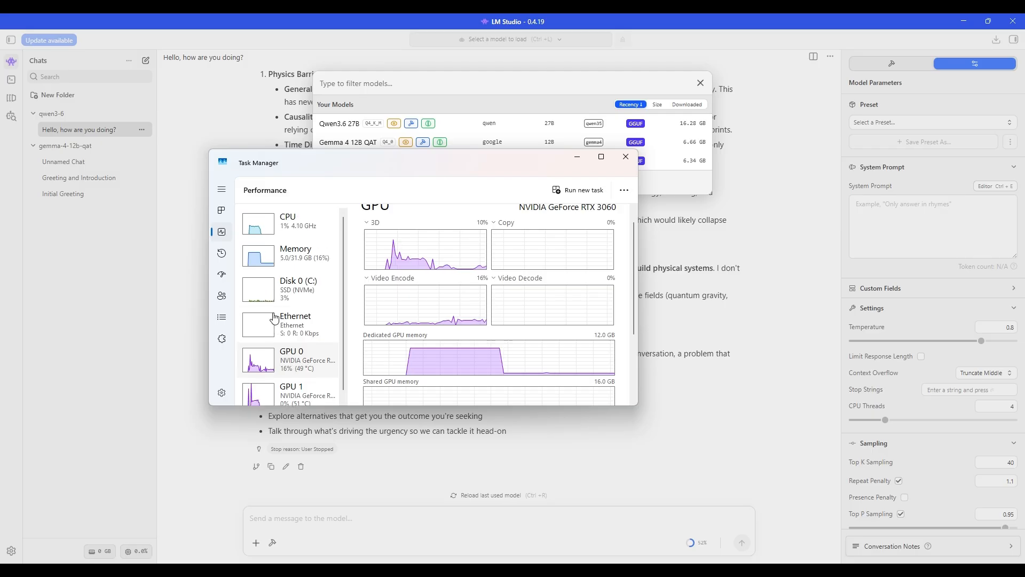
click(282, 262)
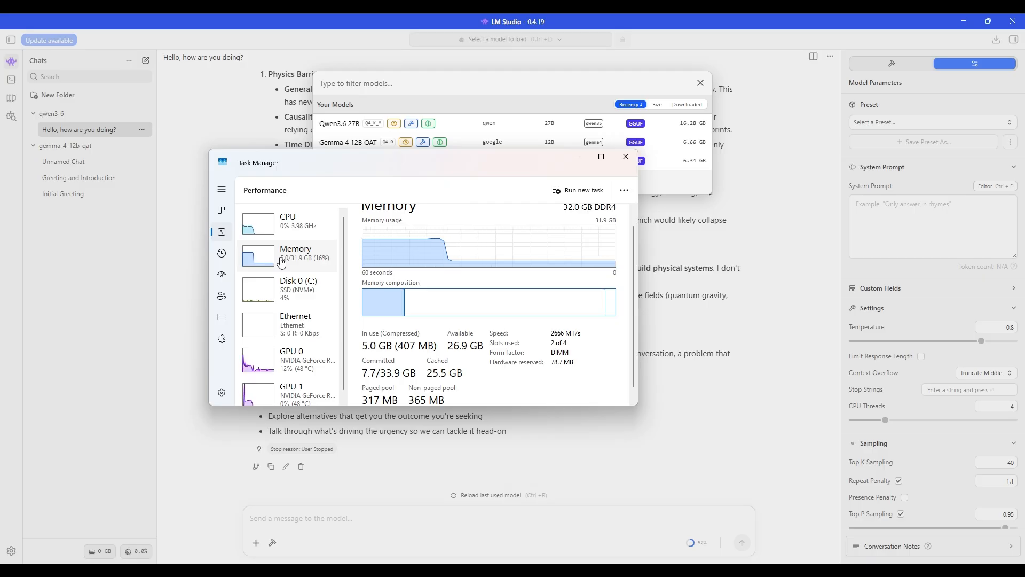
click(625, 156)
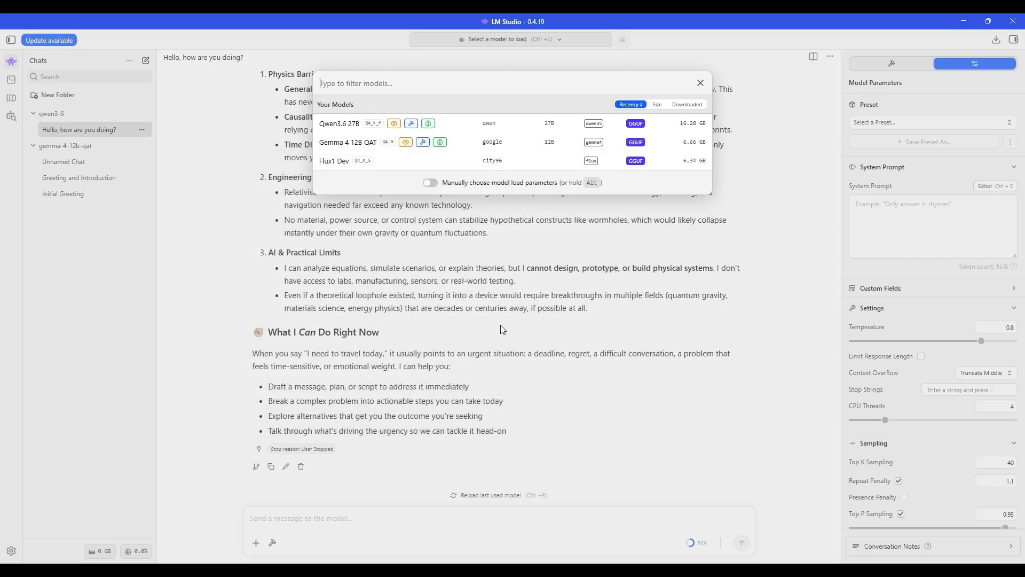
Step: Review the hardware settings' multi-GPU strategy options (Split evenly, Priority order, Tensor parallelism) and the offload settings, then close the settings
click(11, 550)
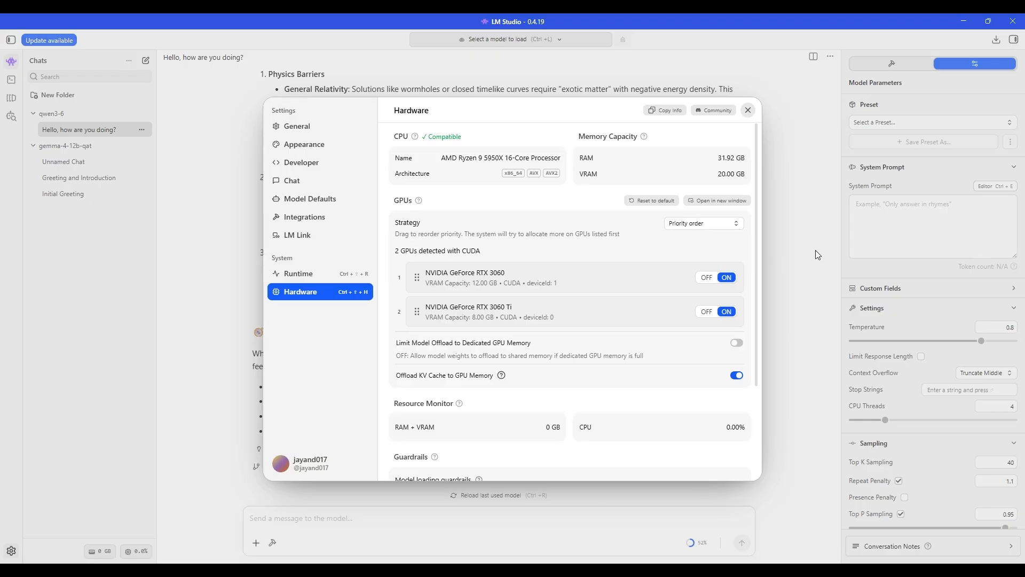
click(721, 228)
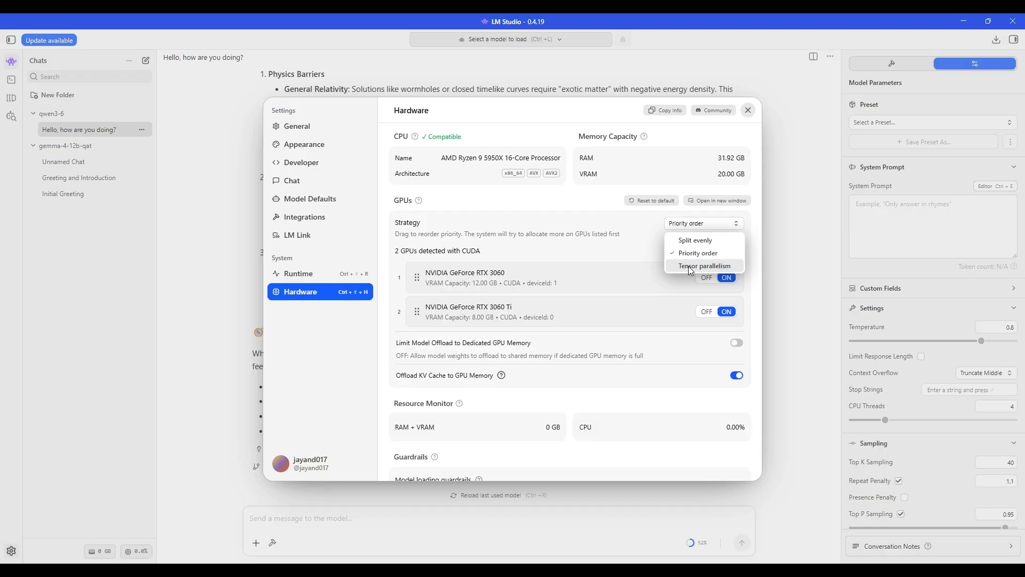
click(640, 248)
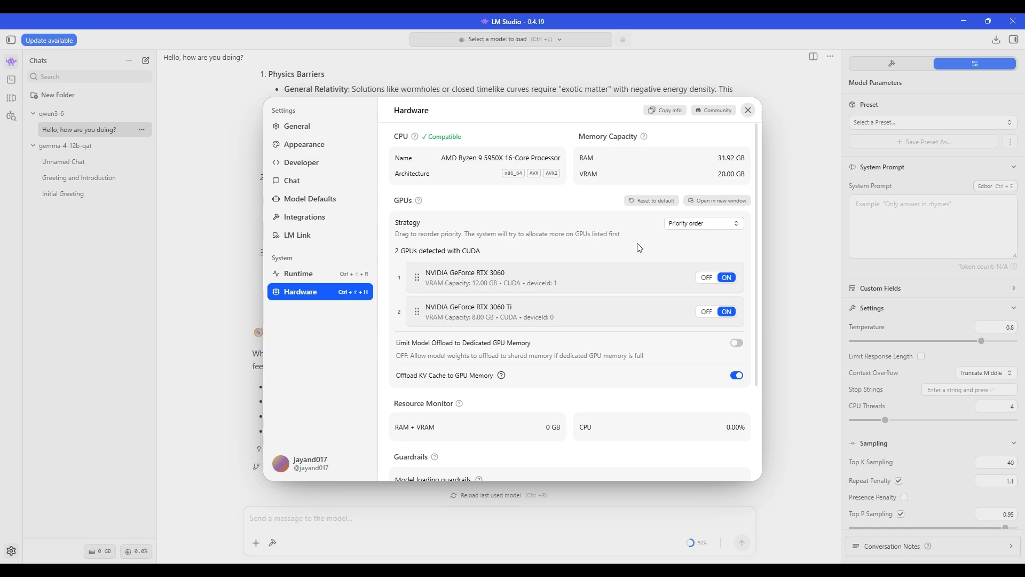
click(694, 224)
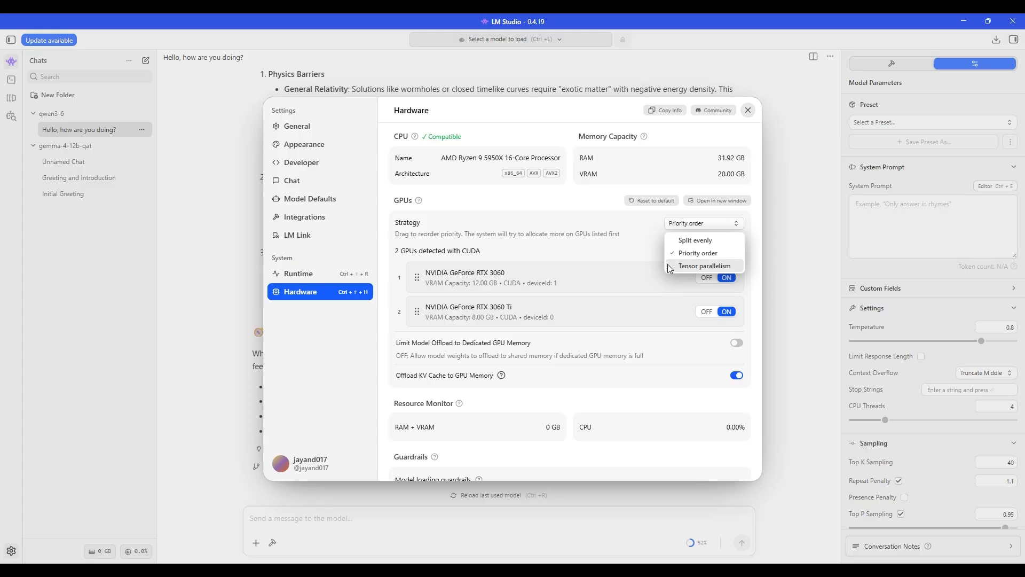
click(616, 257)
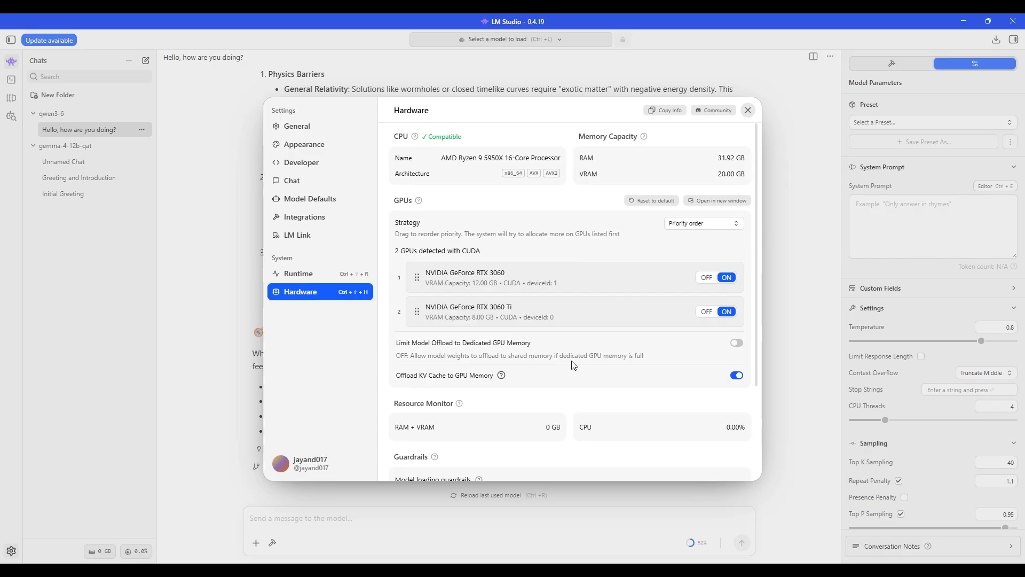
scroll(573, 365, down, 3)
scroll(571, 360, up, 3)
click(749, 111)
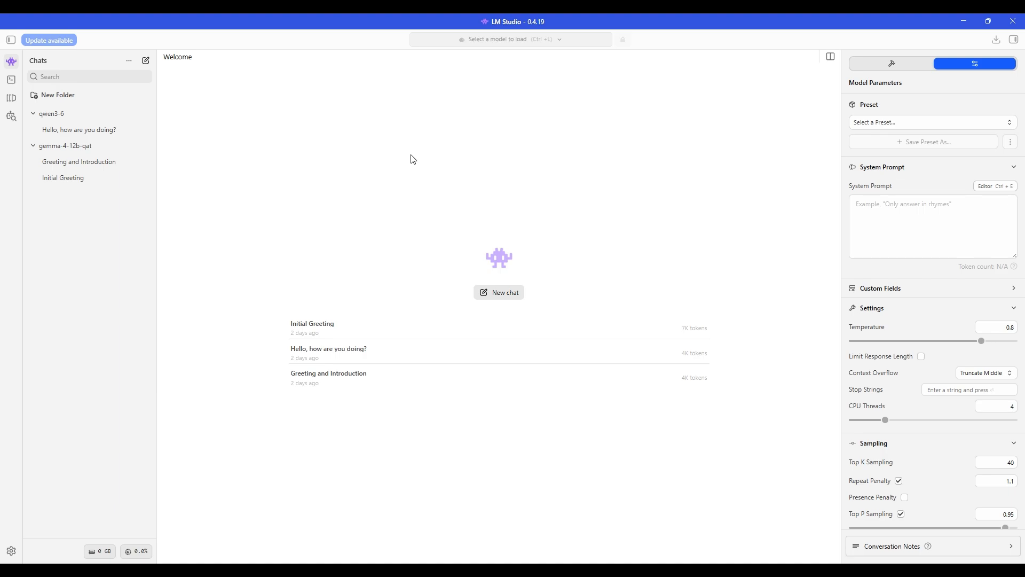
Step: Load Gemma 4 12B QAT and review the Context Overflow description and options, keeping Truncate Middle
click(410, 43)
click(326, 143)
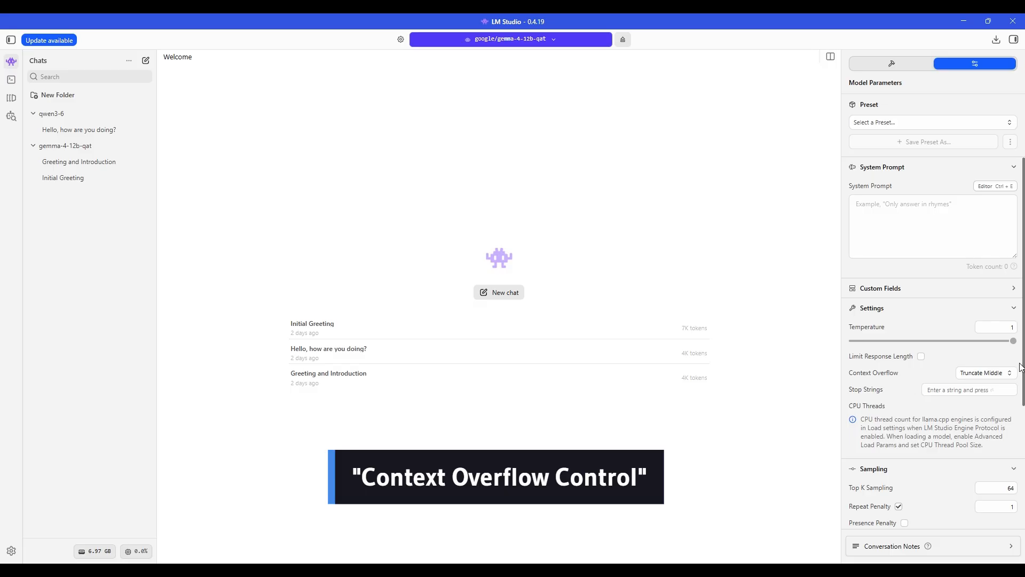
scroll(907, 395, down, 3)
scroll(907, 374, up, 3)
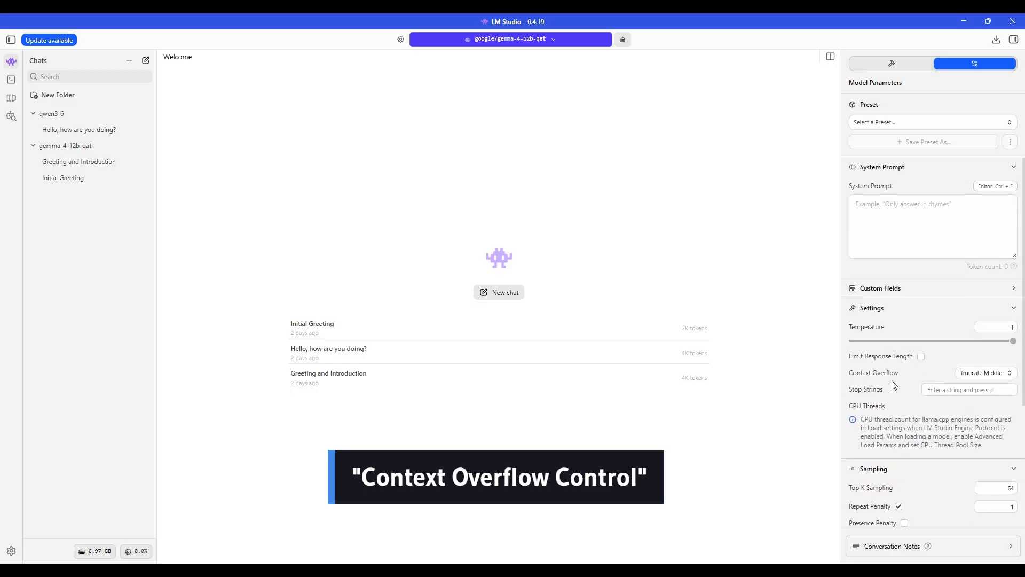
mouse_move(863, 375)
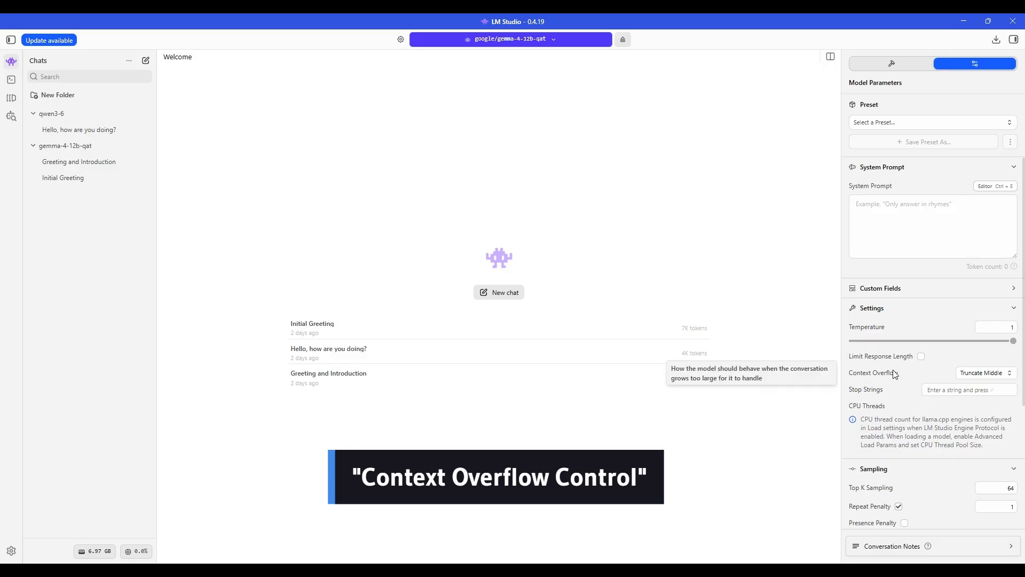
click(994, 374)
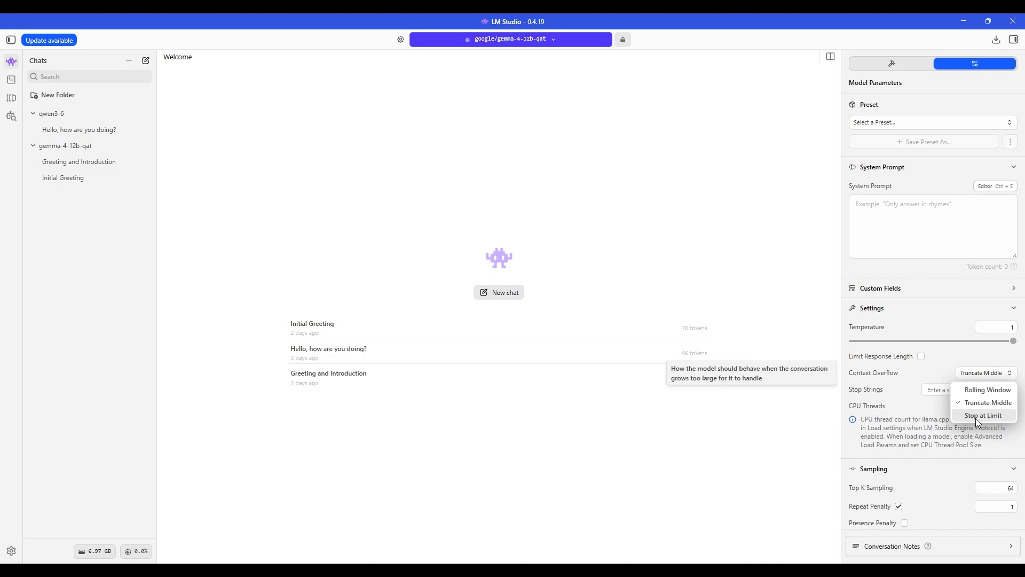
click(963, 353)
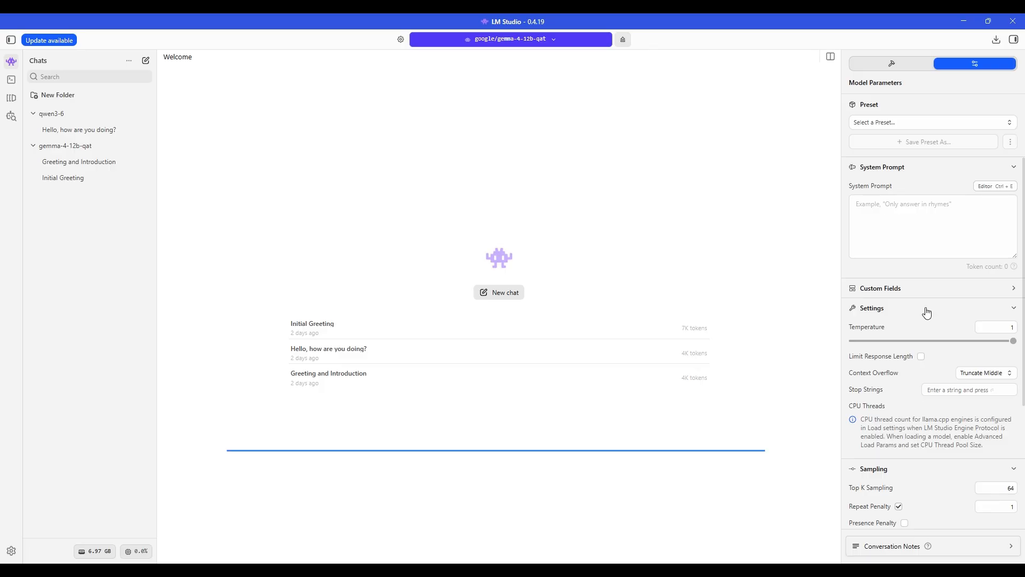
Step: Enter the system prompt "You are a Python expert. Respond ONLY with valid json formatting"
click(910, 223)
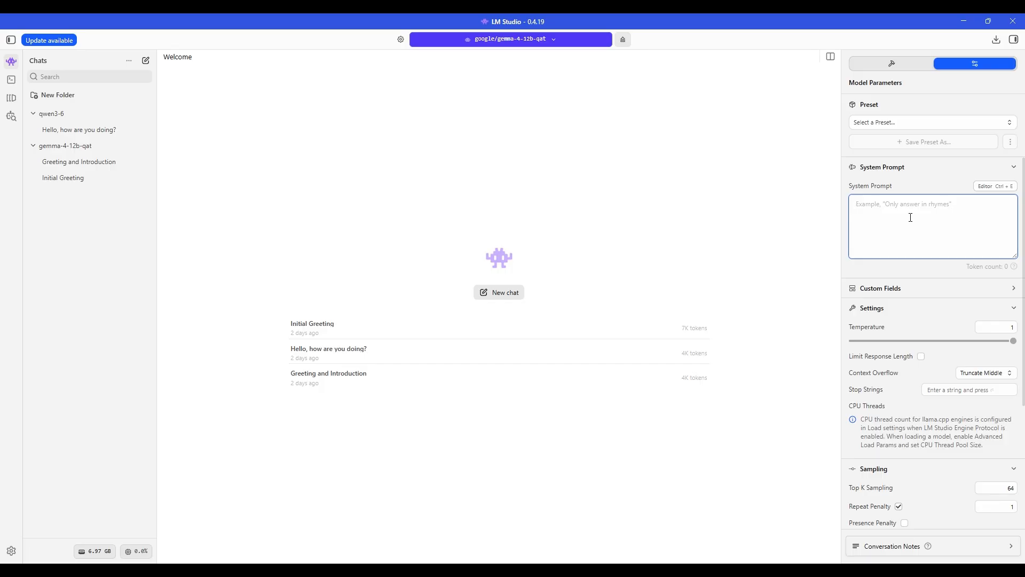
text(You are a)
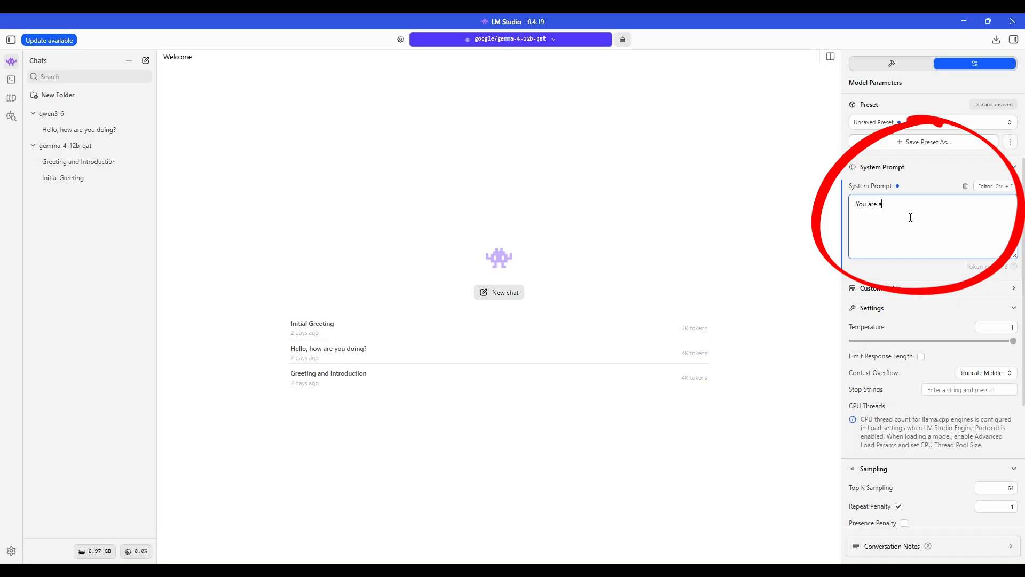
text( Python expert. Respond ON)
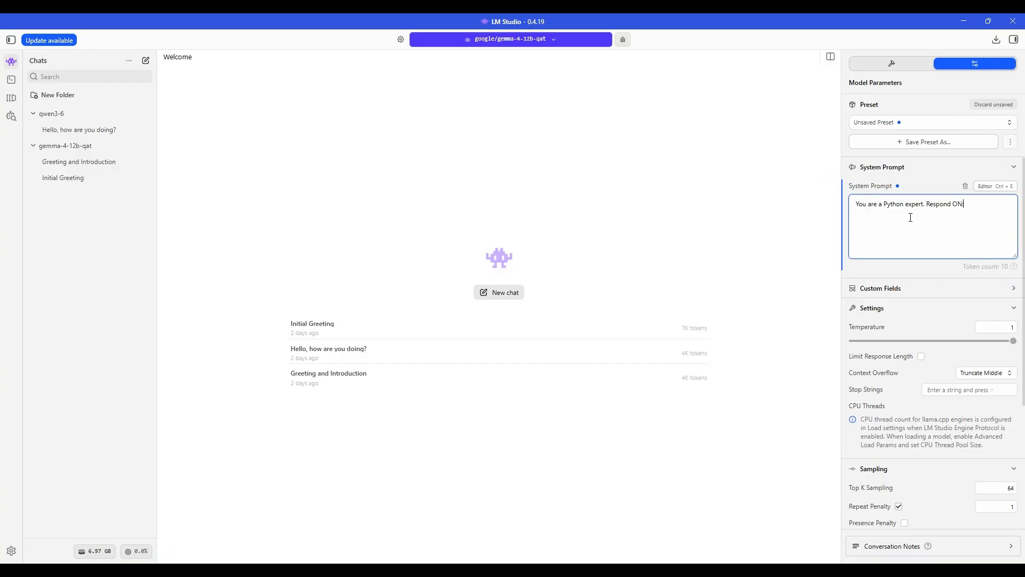
text(LY)
double_click(959, 203)
click(975, 204)
text(ith valid json formatting)
Step: Examine the sampling parameters, reading the descriptions of Top K Sampling and Repeat Penalty
scroll(918, 336, down, 3)
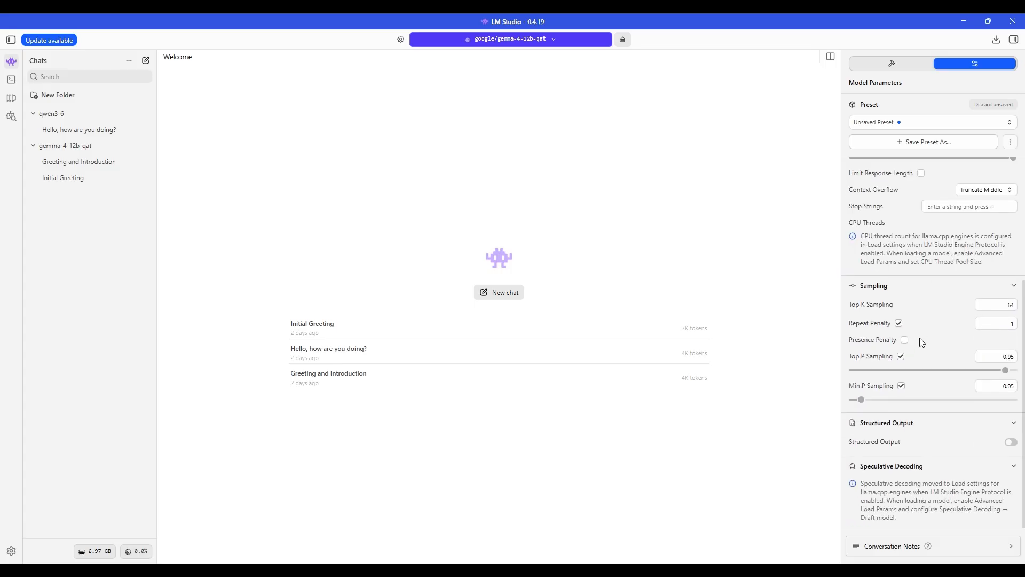
mouse_move(926, 309)
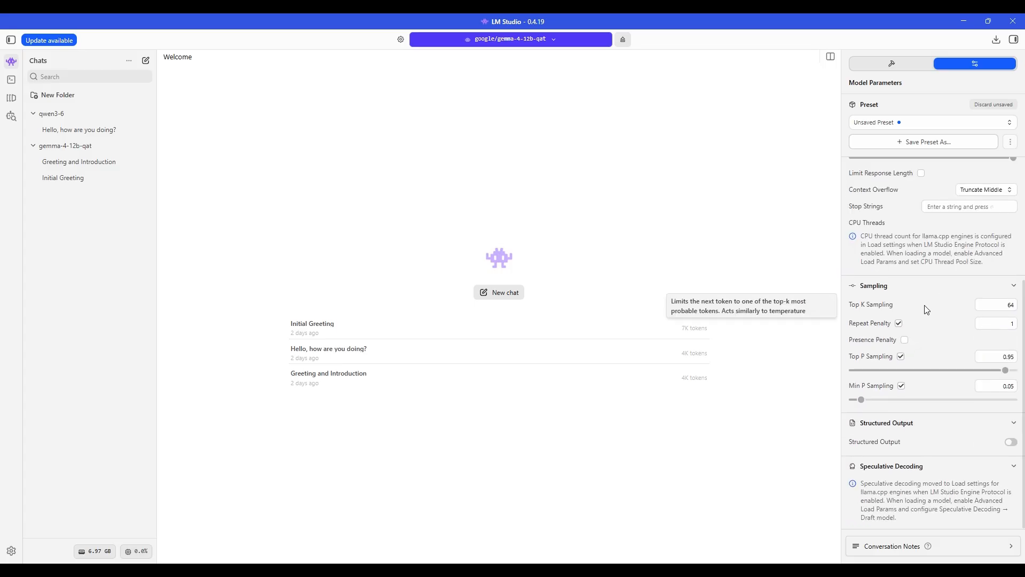
mouse_move(922, 329)
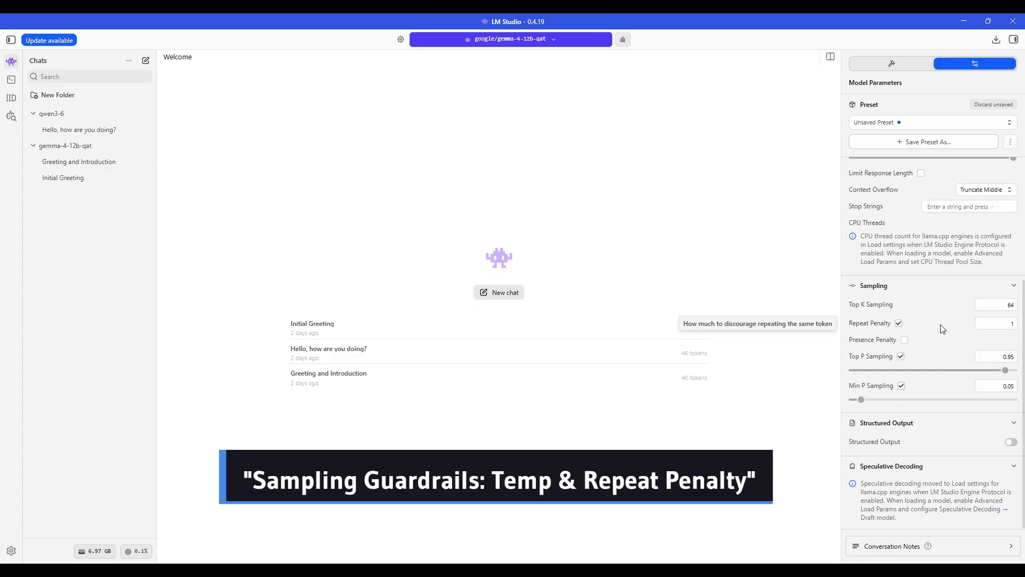
scroll(942, 331, up, 1)
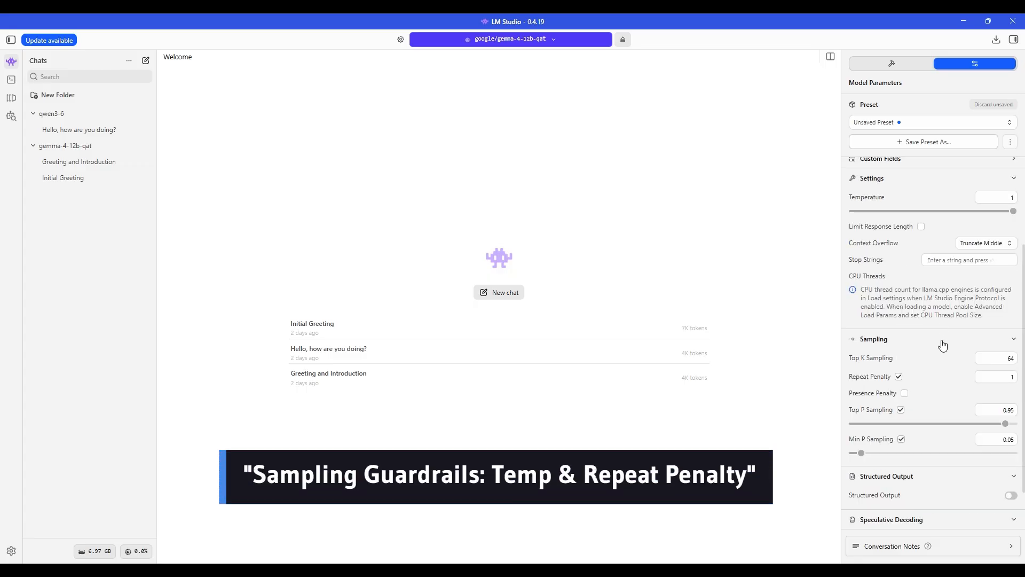
scroll(942, 345, down, 1)
Step: Lower the model's temperature to 0.21
scroll(940, 430, up, 3)
scroll(940, 431, up, 1)
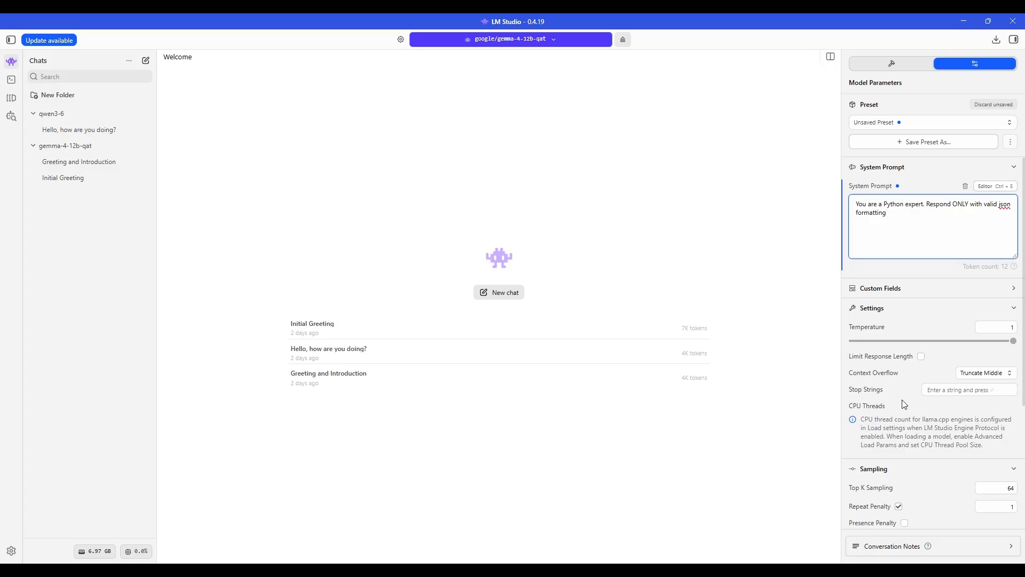
click(987, 340)
drag(988, 339, 975, 345)
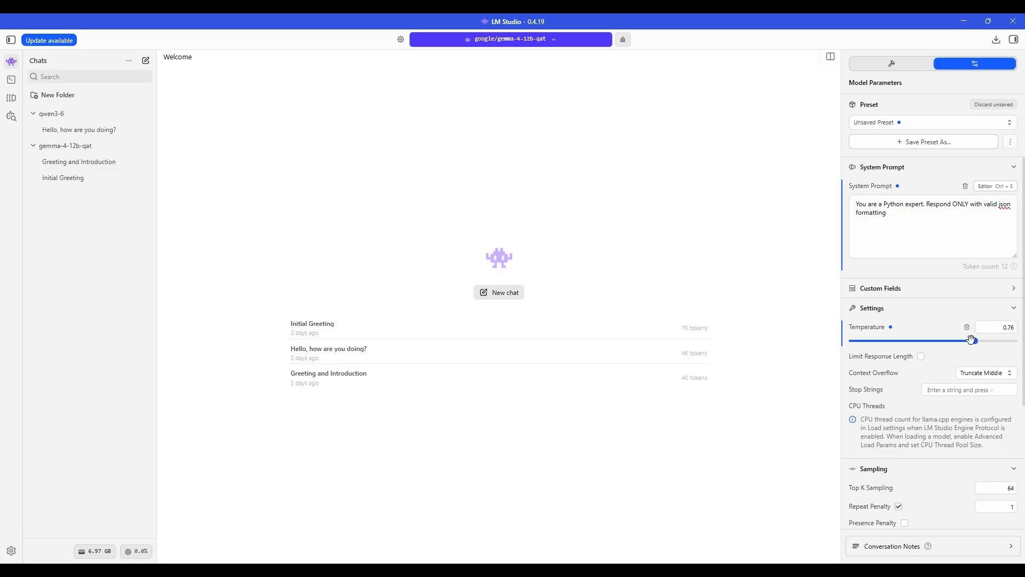
drag(975, 342, 865, 352)
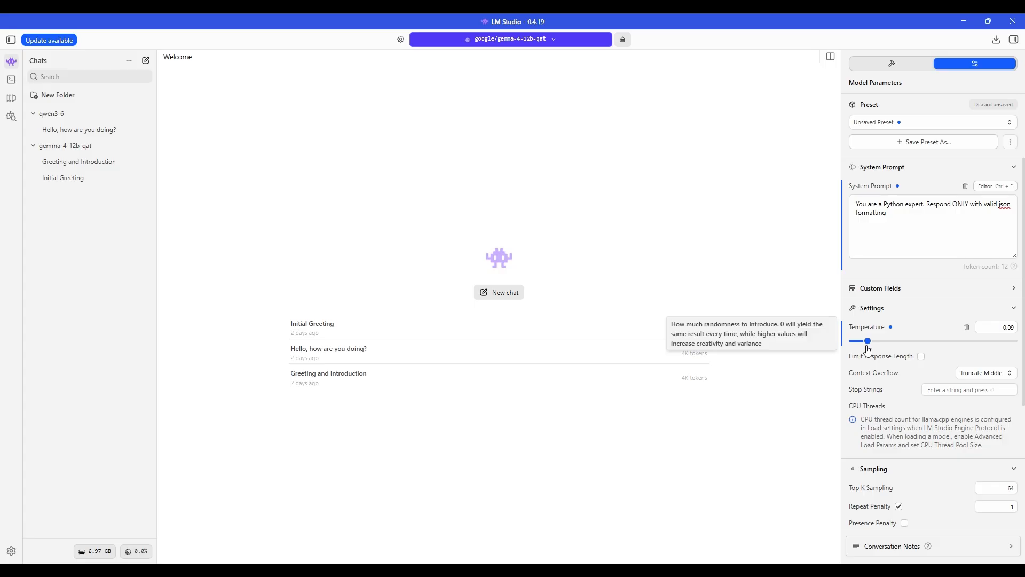
drag(868, 340, 884, 342)
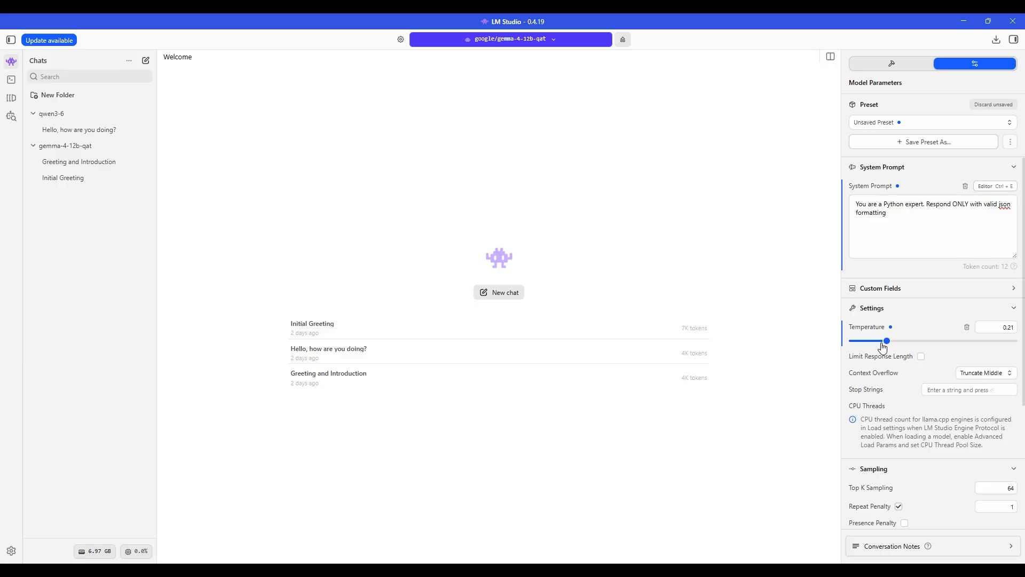
Step: Check the Repeat Penalty setting and try enabling Structured Output to view its JSON schema field
scroll(891, 345, down, 2)
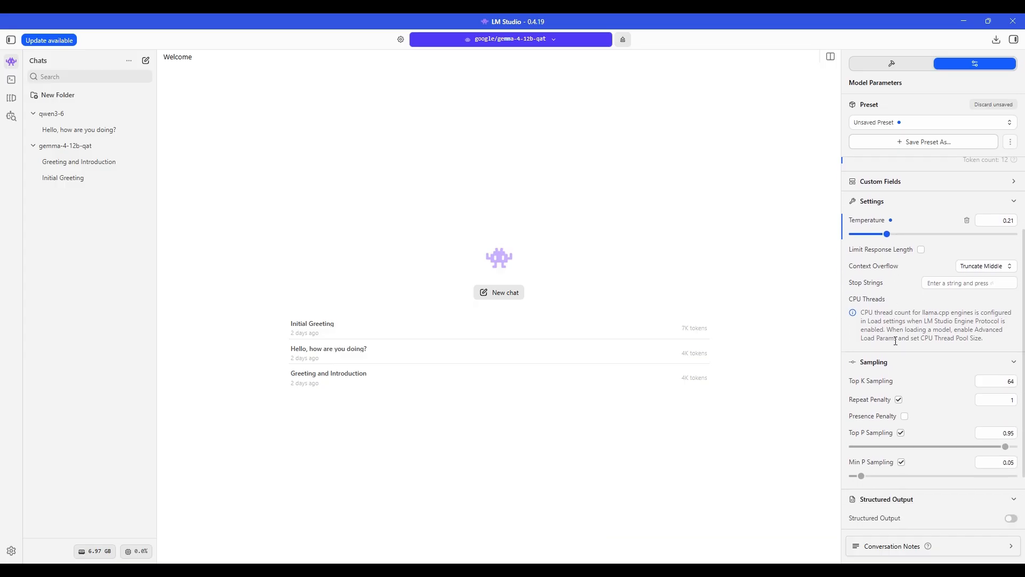
scroll(917, 378, down, 1)
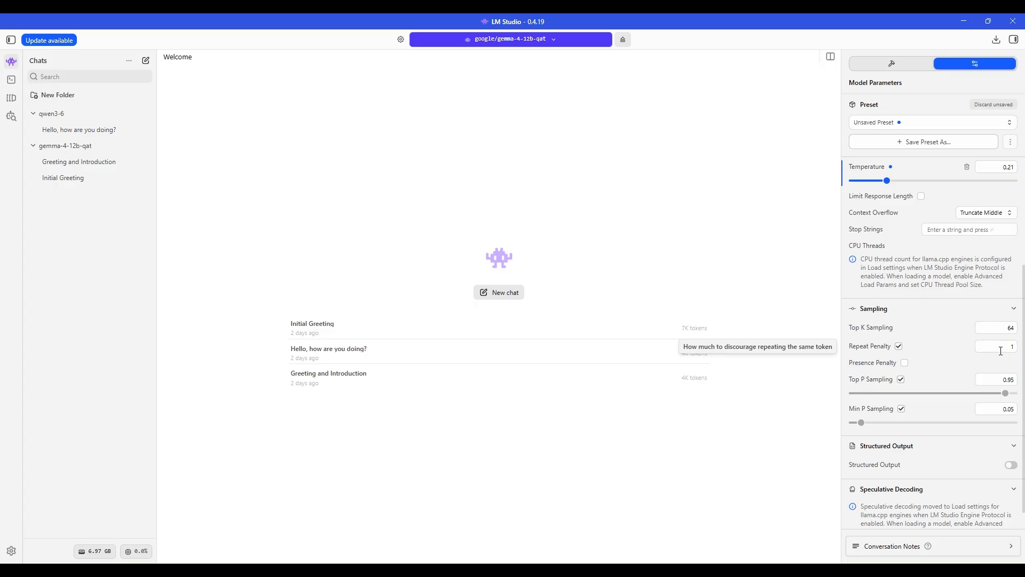
scroll(921, 480, down, 1)
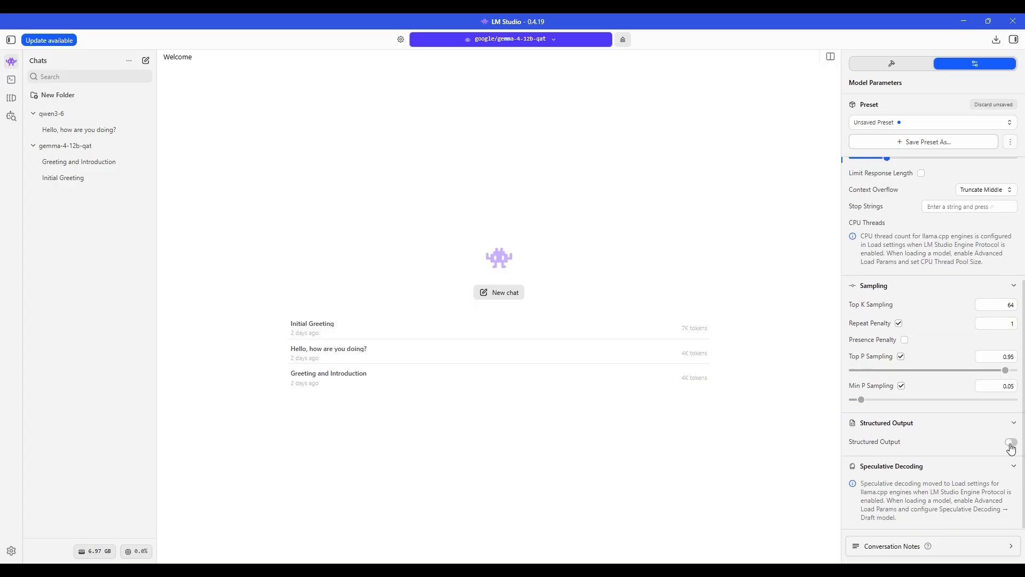
click(1010, 442)
scroll(957, 430, down, 3)
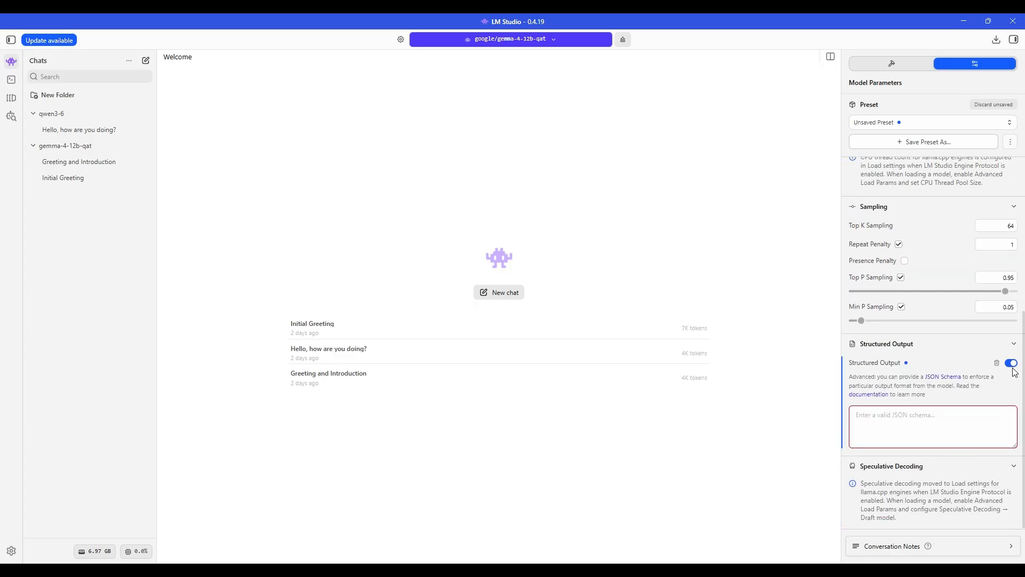
Step: Review the Stop Strings field and the description of Top K Sampling
scroll(913, 437, up, 9)
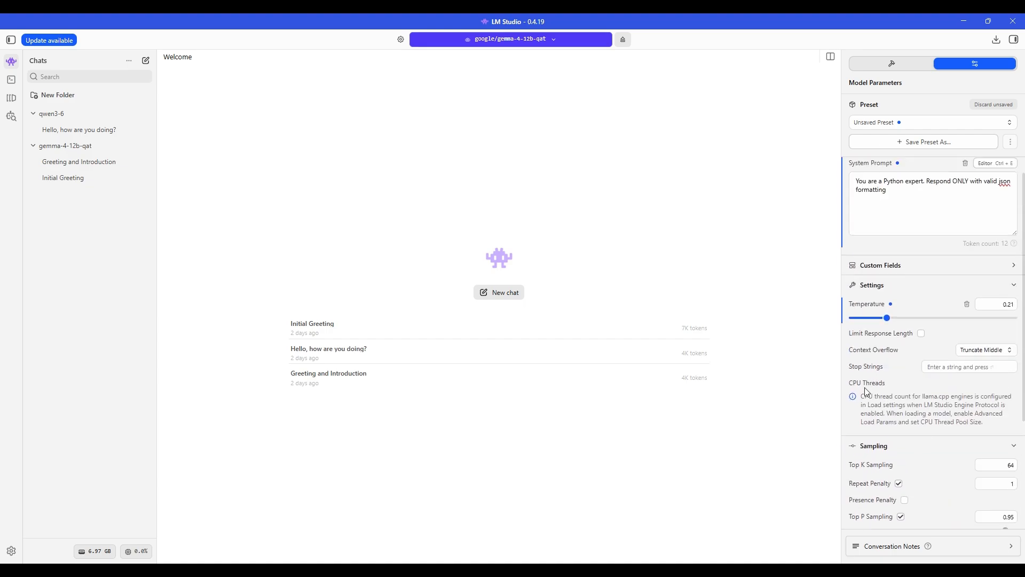
click(974, 368)
scroll(905, 297, down, 3)
mouse_move(878, 305)
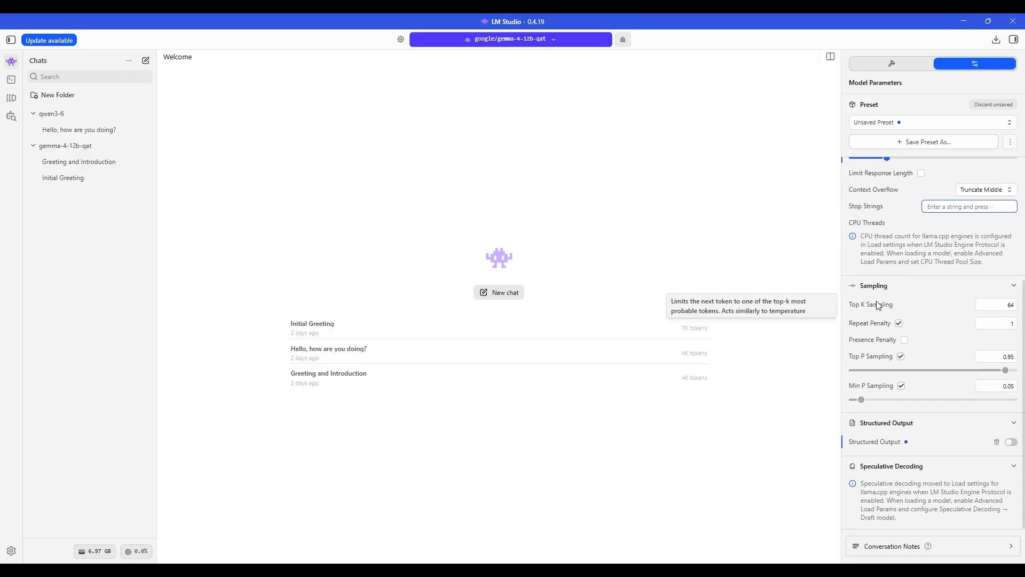